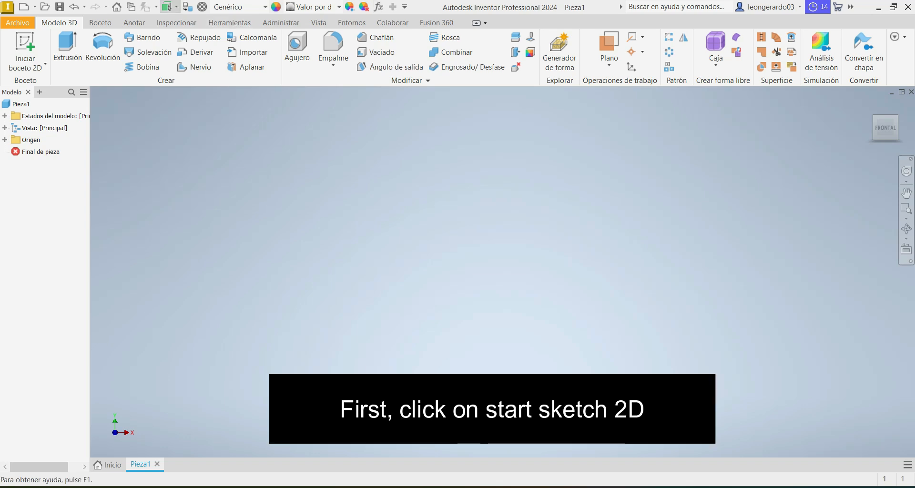
Step: Start a sketch on the XZ plane and draw two concentric circles centred on the origin, the outer one about 40.5 mm in diameter
click(25, 47)
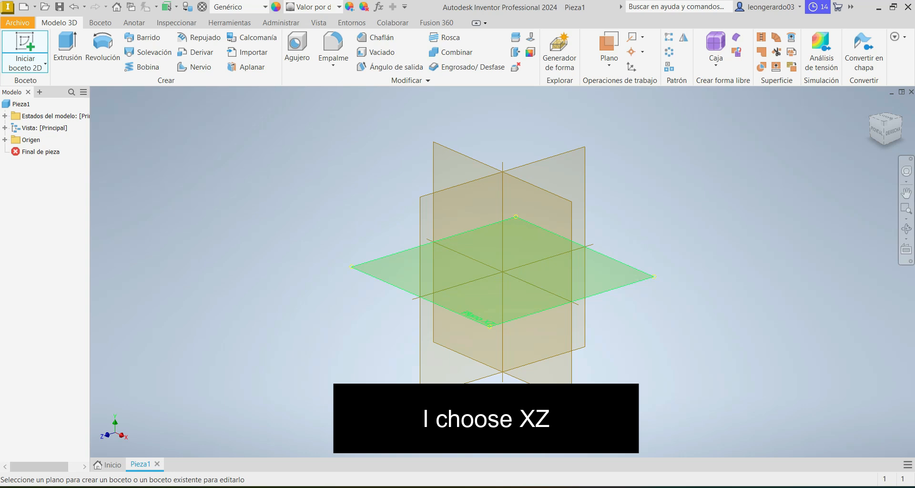
click(495, 303)
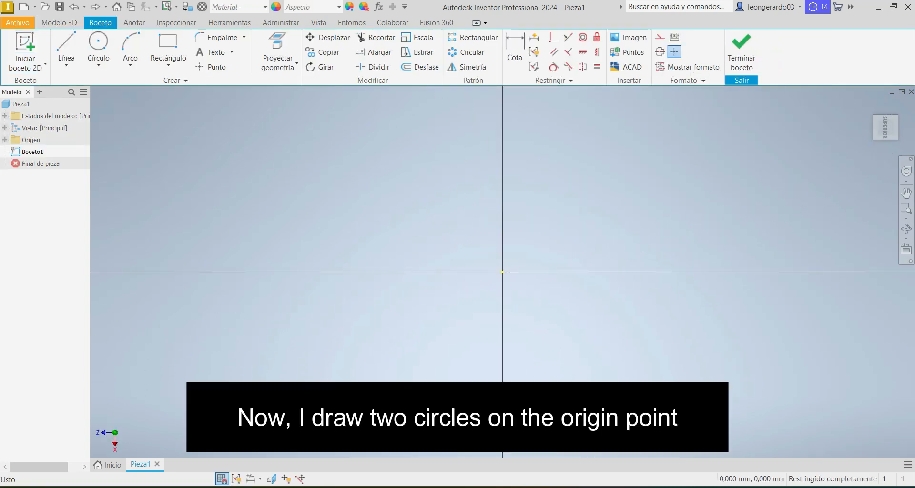
click(98, 42)
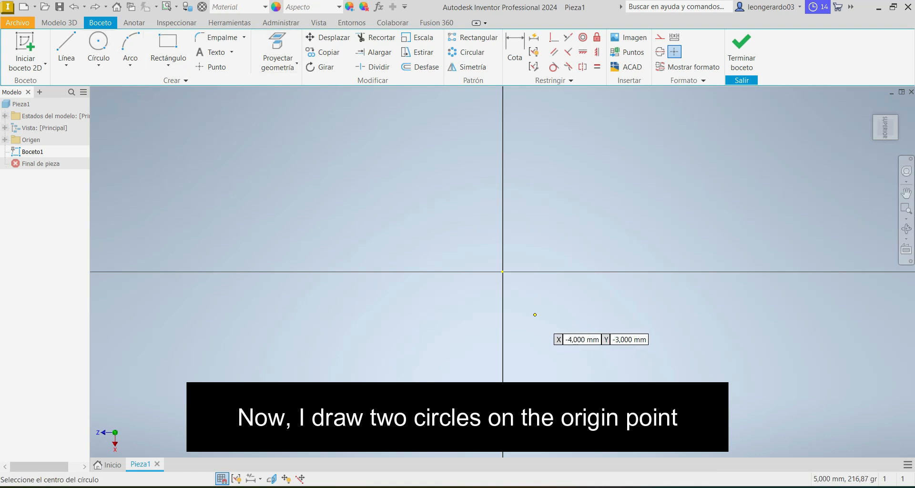
click(502, 272)
click(363, 217)
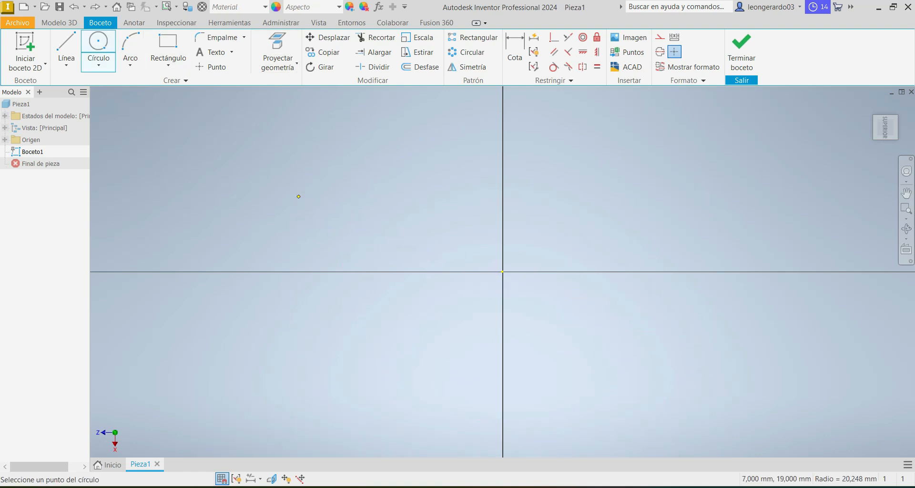
click(503, 271)
click(384, 185)
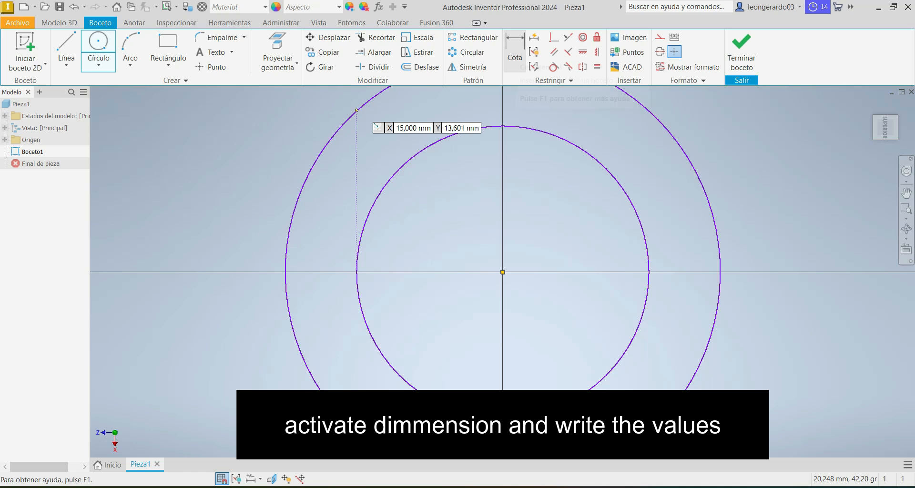
Step: Dimension the outer circle's diameter as 77.9 mm
click(515, 52)
click(380, 93)
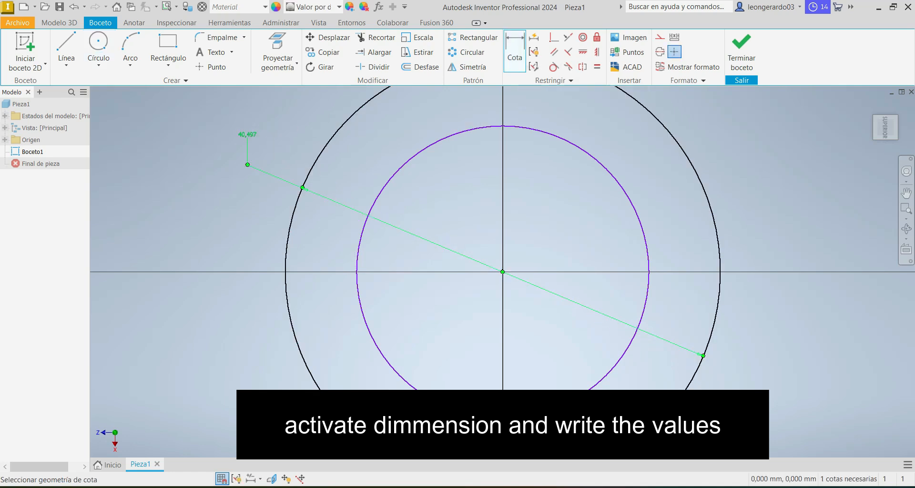
click(246, 134)
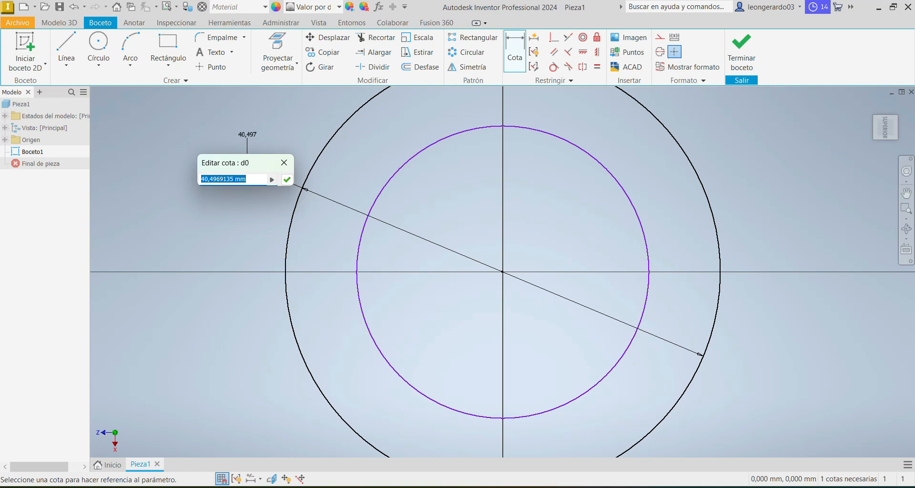
text(77.4)
key(Return)
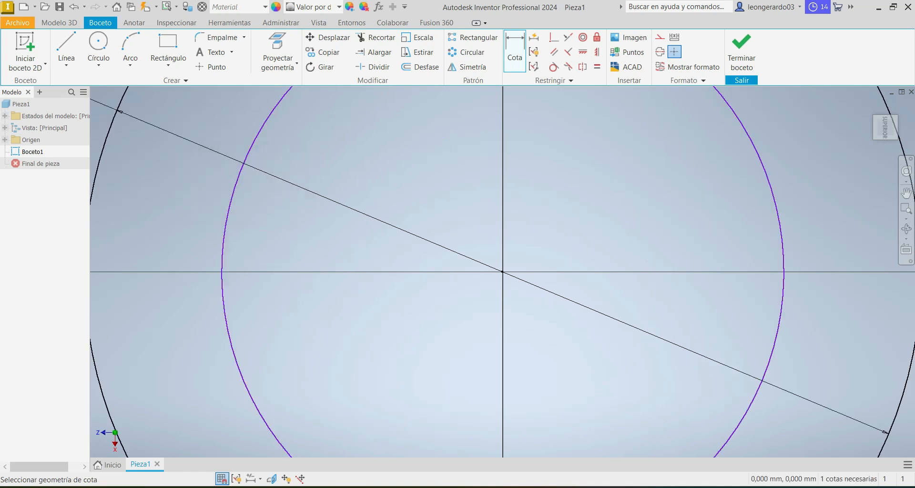
Step: Dimension the inner circle's diameter as 50 mm and finish the sketch
scroll(371, 162, down, 3)
click(597, 152)
click(558, 172)
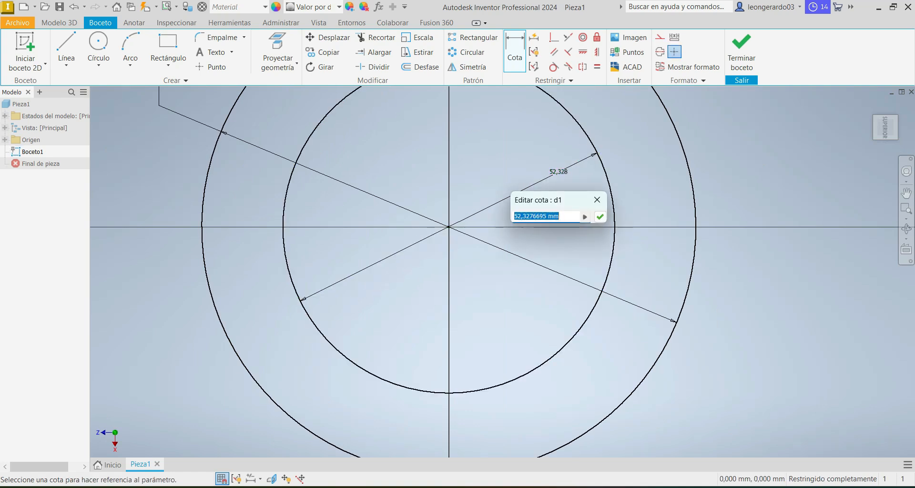
text(50)
key(Return)
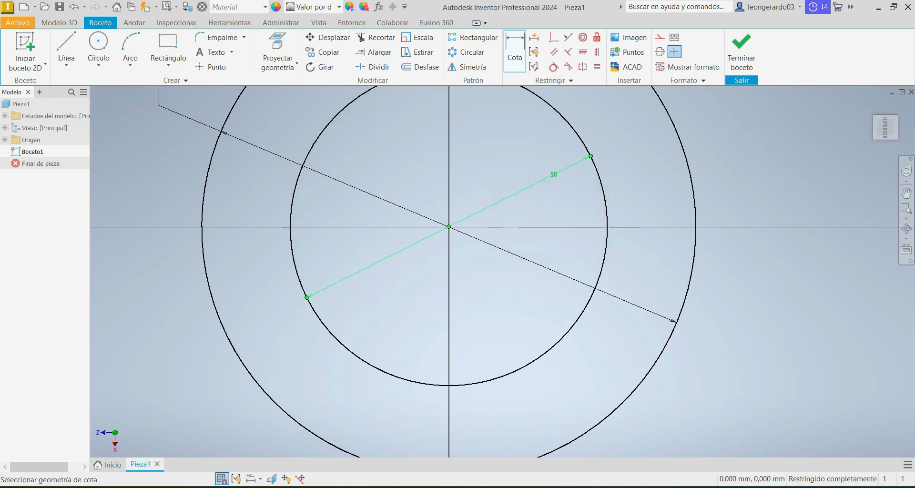
scroll(515, 318, down, 5)
scroll(476, 342, up, 2)
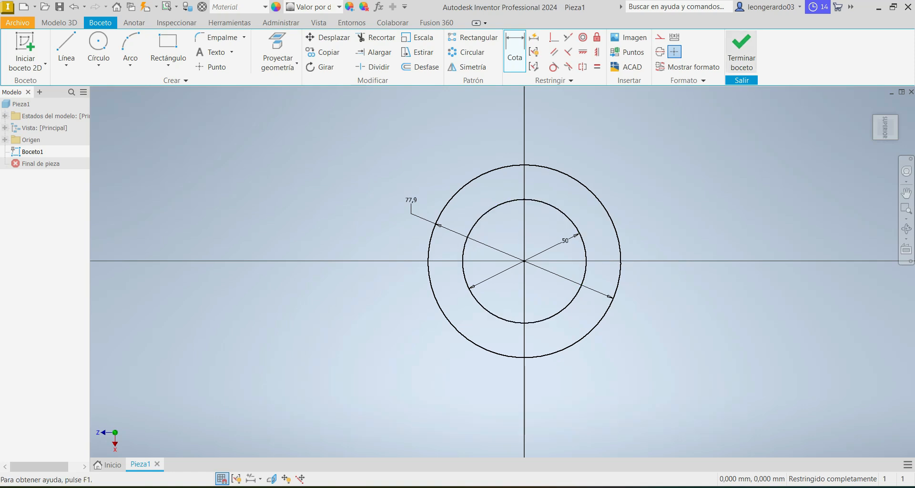
click(741, 52)
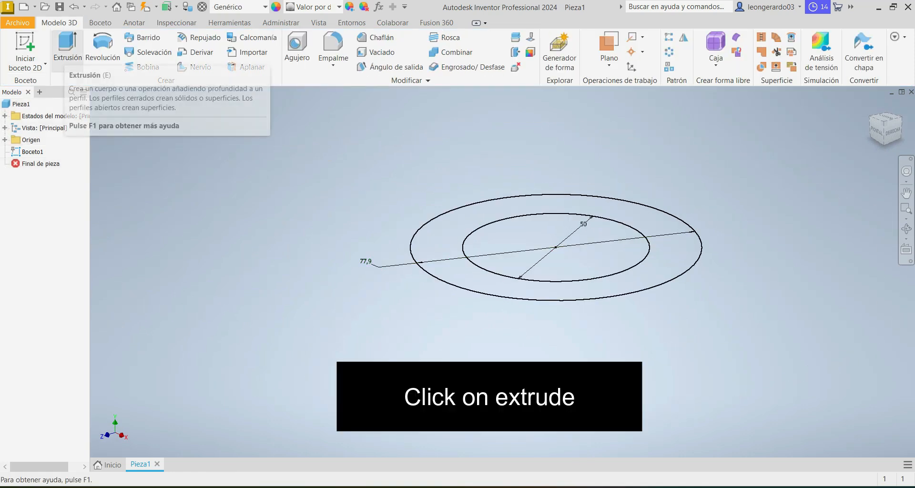
Step: Extrude the ring-shaped profile between the two circles by 7.2 mm
click(67, 48)
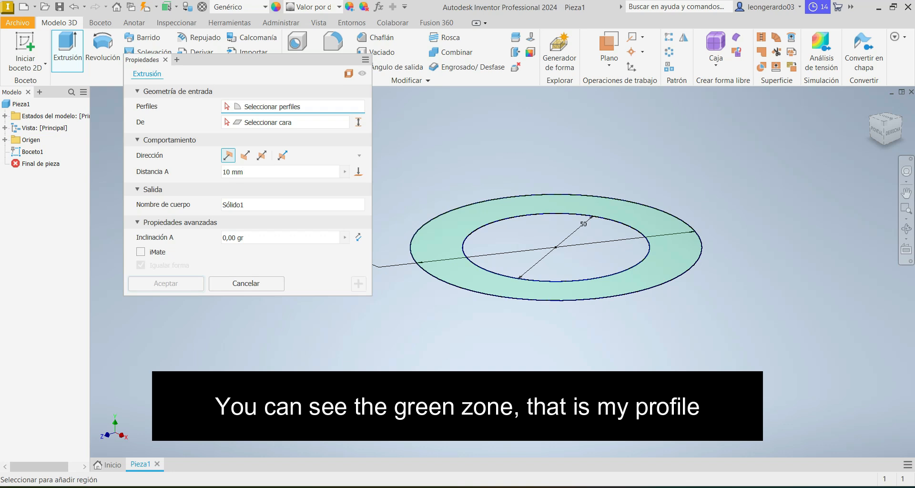
click(506, 290)
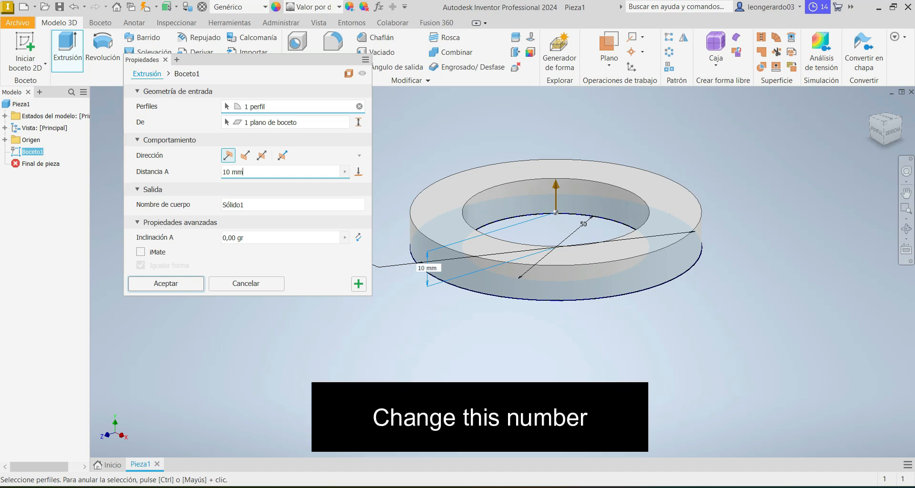
text(7.2)
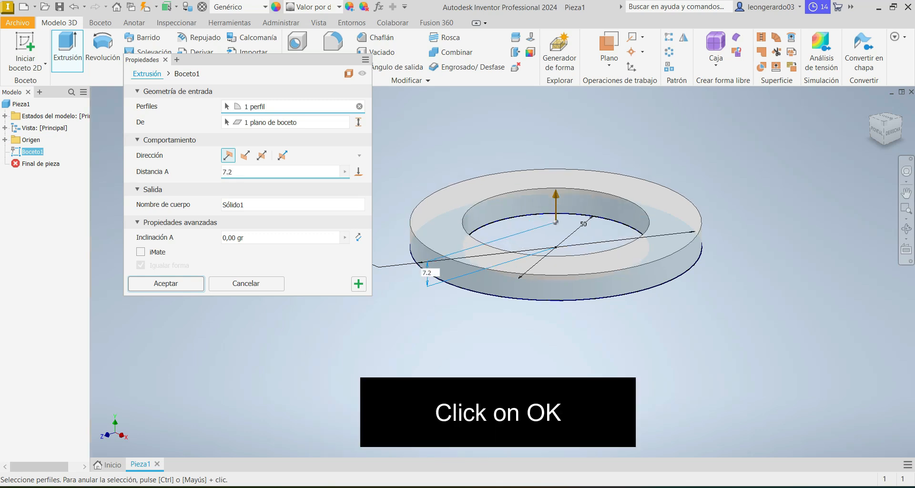
click(166, 284)
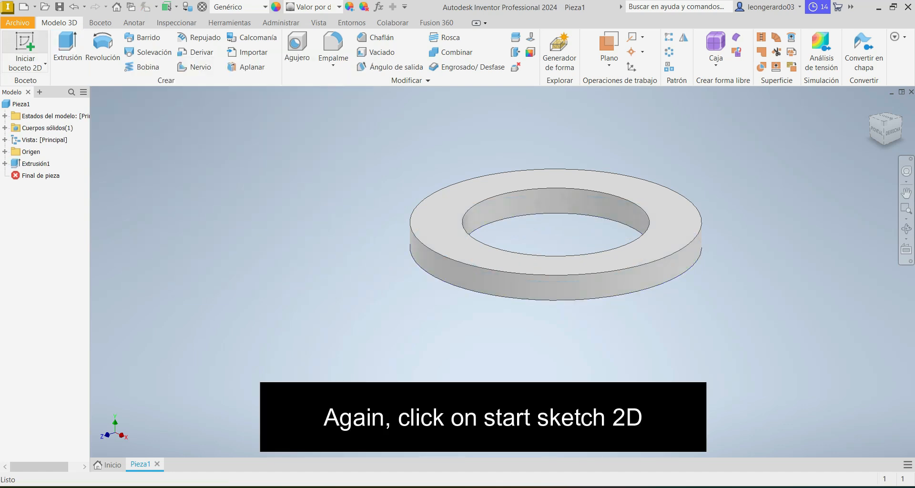
Step: Start a sketch on the ring's top face and draw a construction circle about 64.6 mm in diameter centred on the origin
click(25, 50)
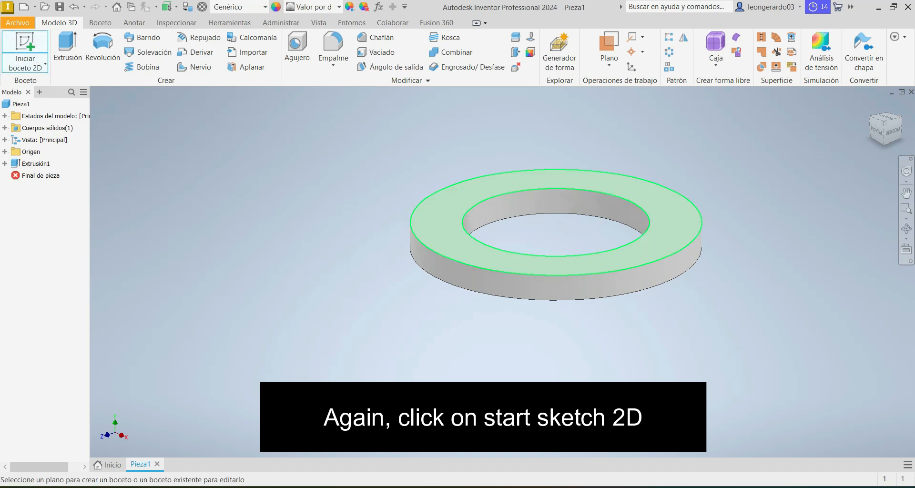
click(446, 228)
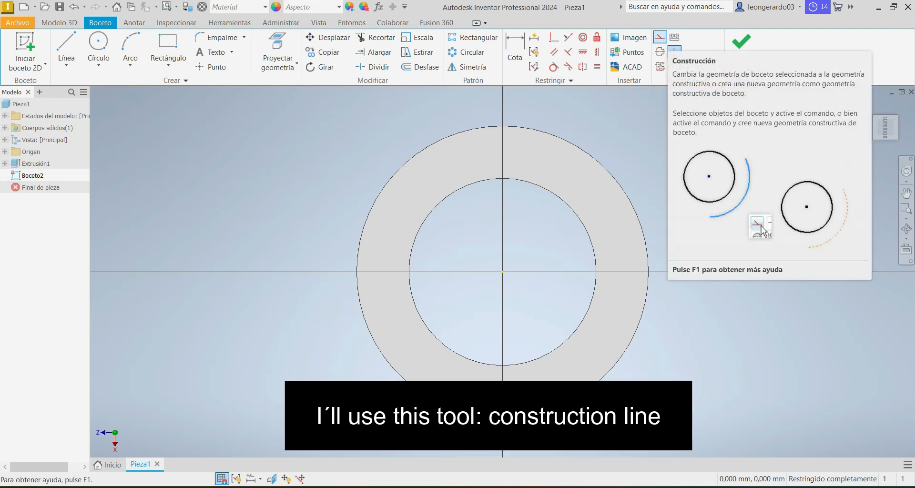
click(659, 37)
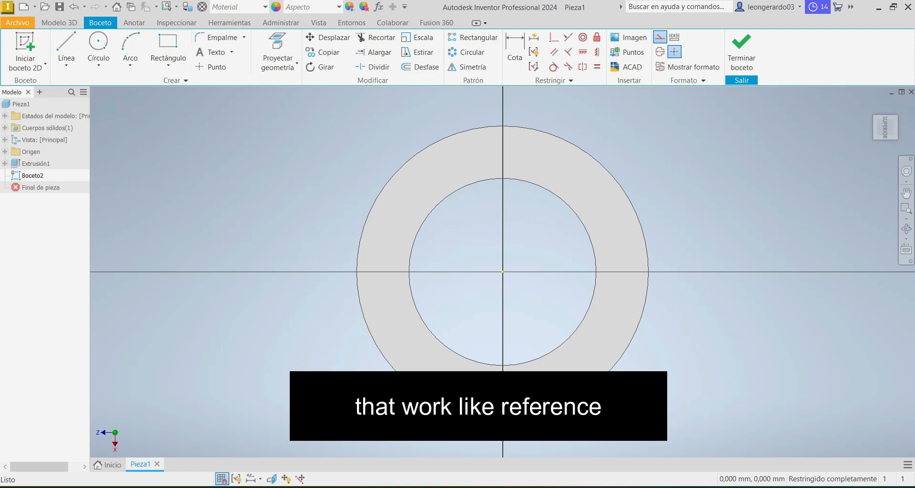
click(98, 48)
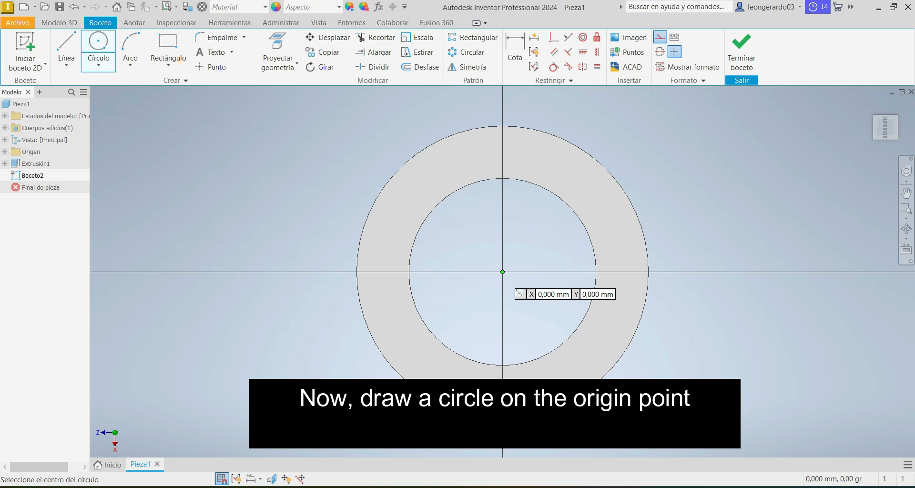
click(503, 272)
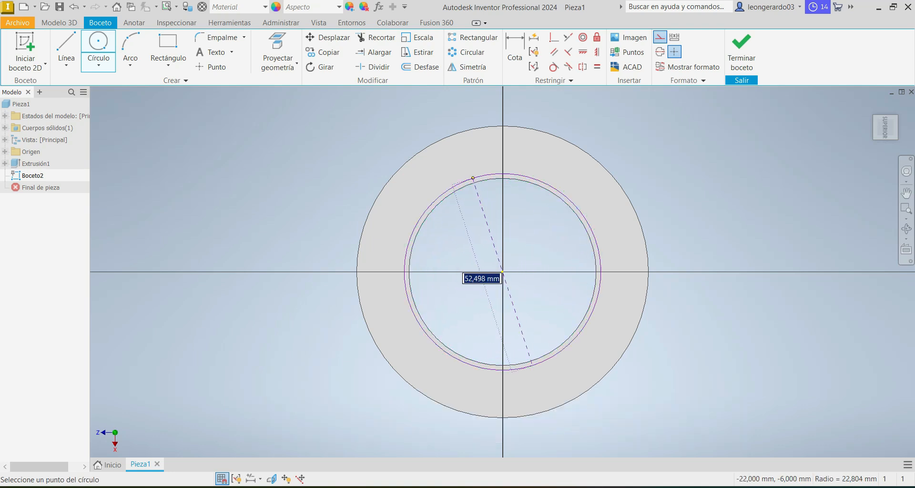
click(458, 159)
Step: Dimension the construction circle's diameter as 72 mm
click(514, 50)
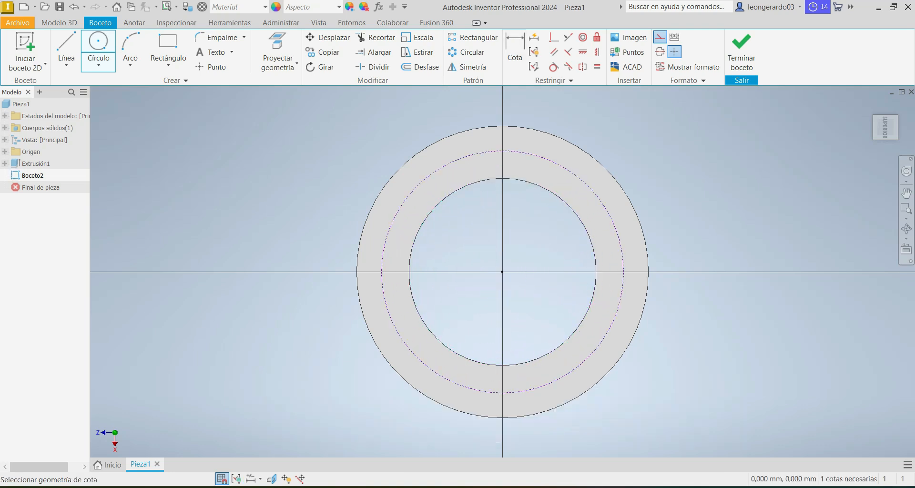
click(600, 201)
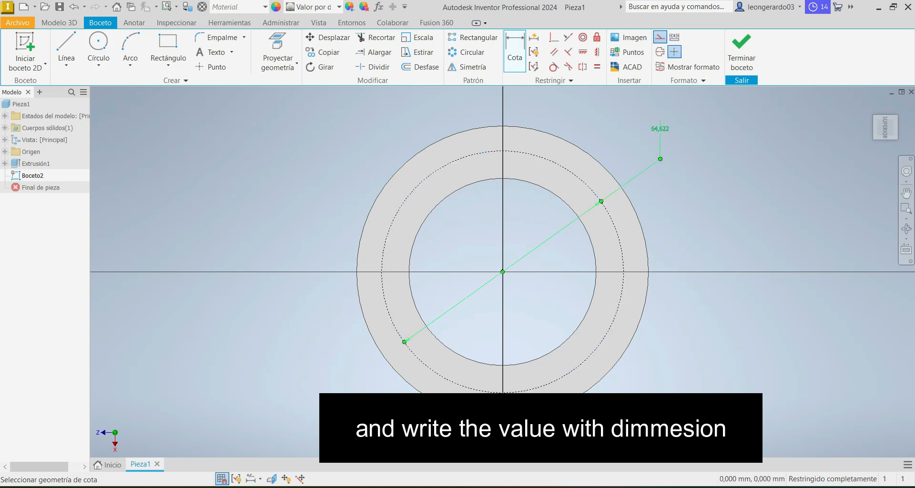
click(659, 159)
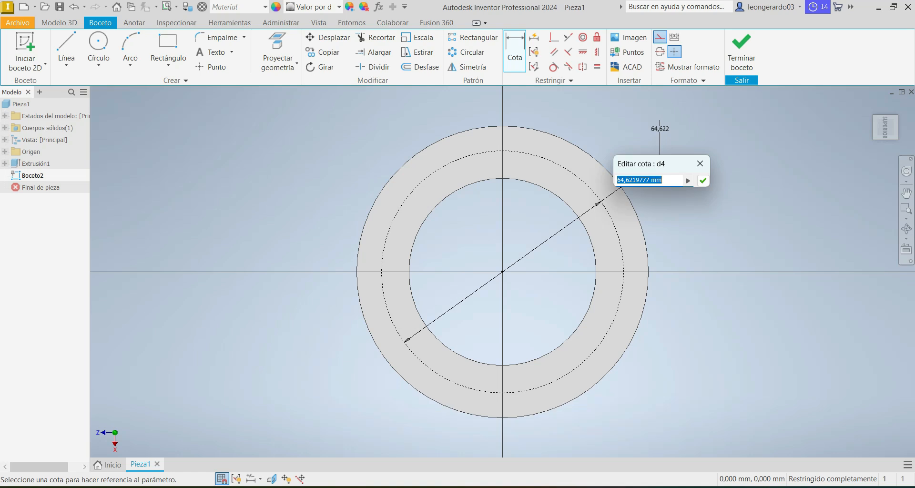
text(72)
key(Return)
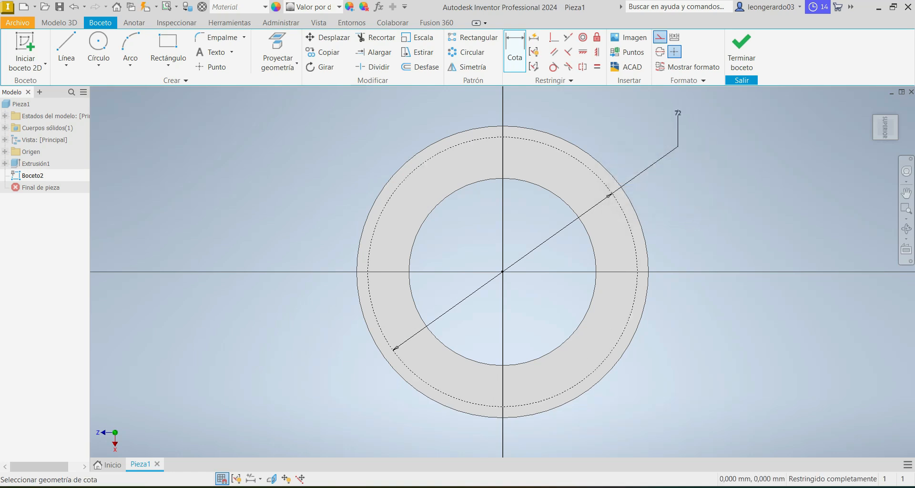
Step: Turn off construction mode and place a sketch point where the 72 mm circle crosses the vertical axis above the origin
click(660, 37)
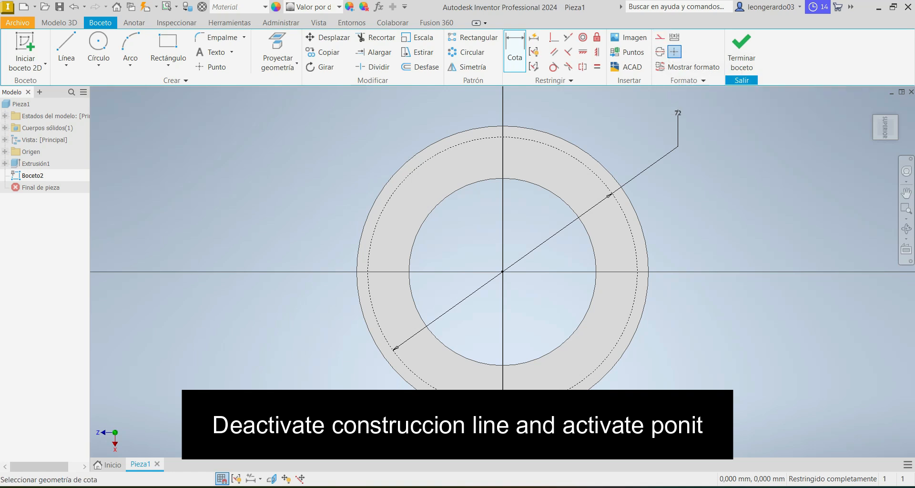
click(210, 67)
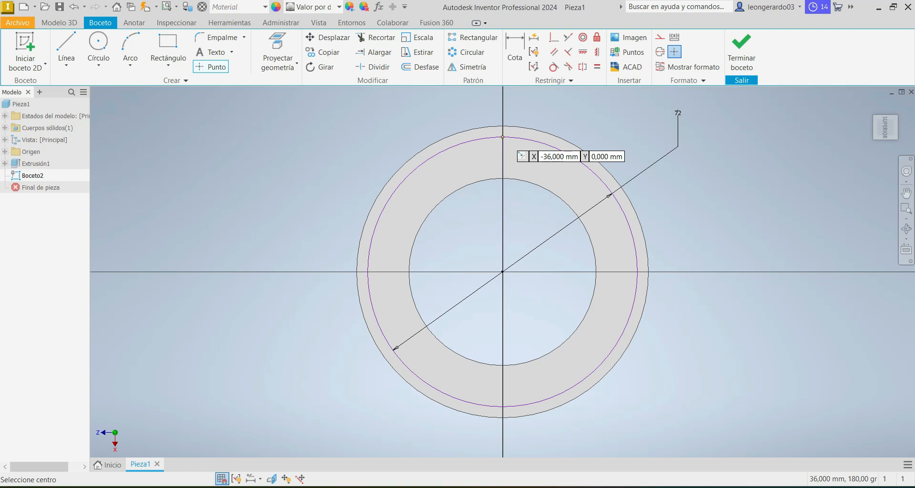
click(502, 137)
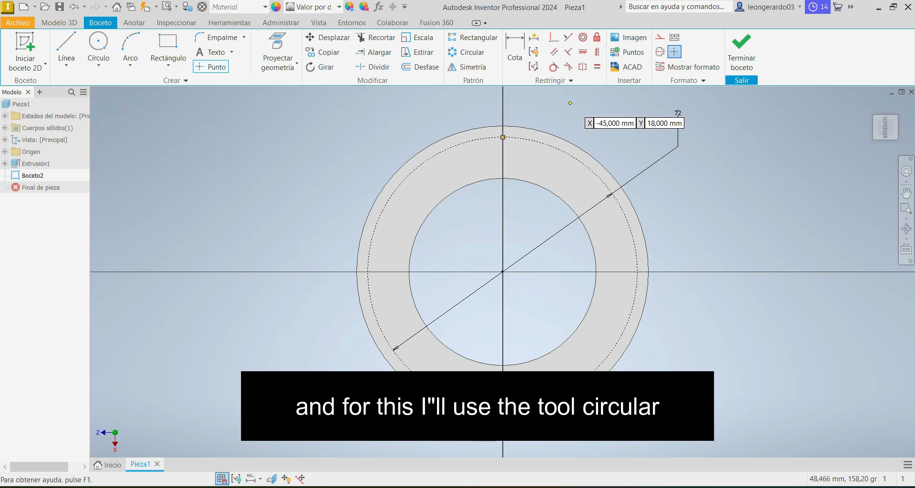
Step: Create a circular pattern of the sketch point with 6 instances over 360 degrees around the origin, and finish the sketch
click(466, 52)
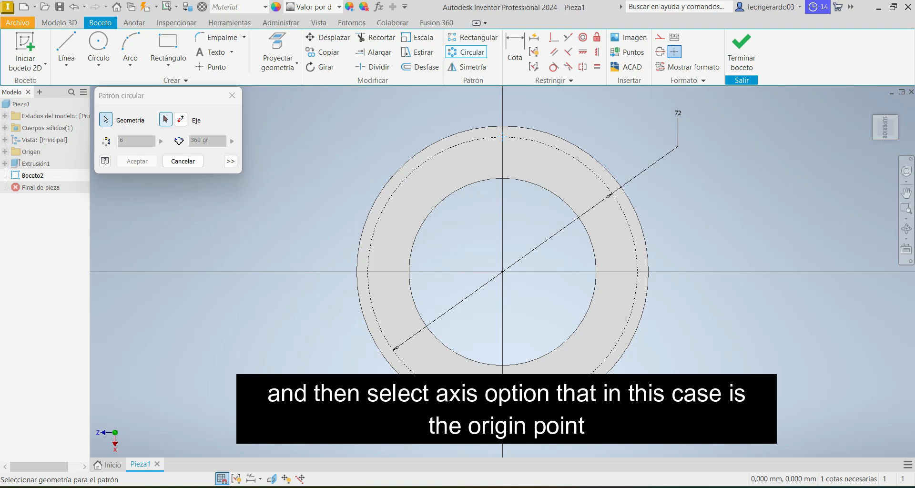
click(165, 119)
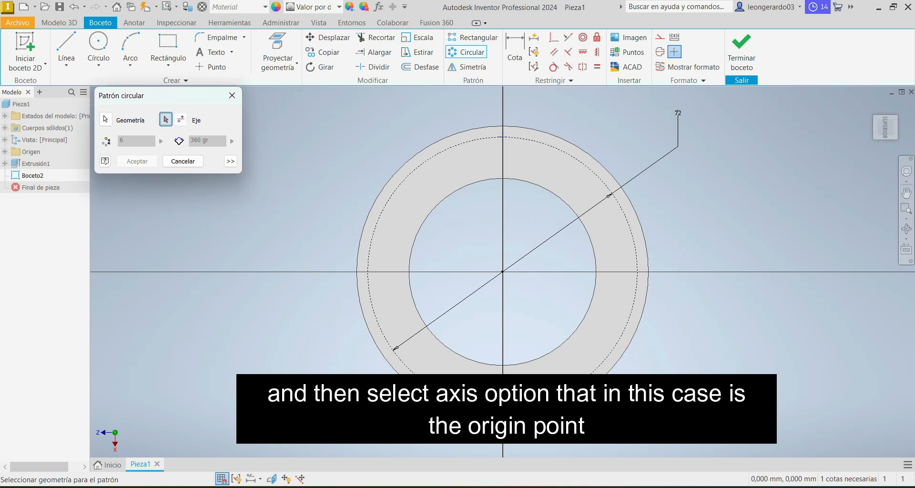
click(502, 272)
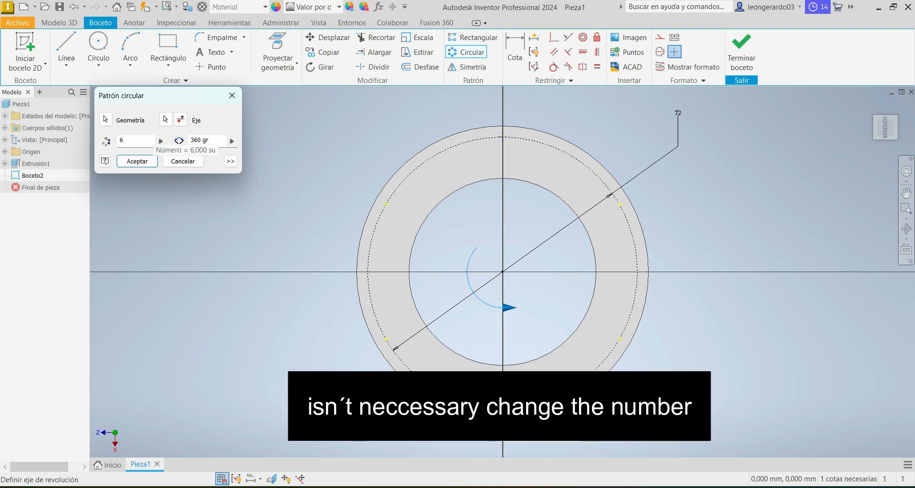
double_click(133, 140)
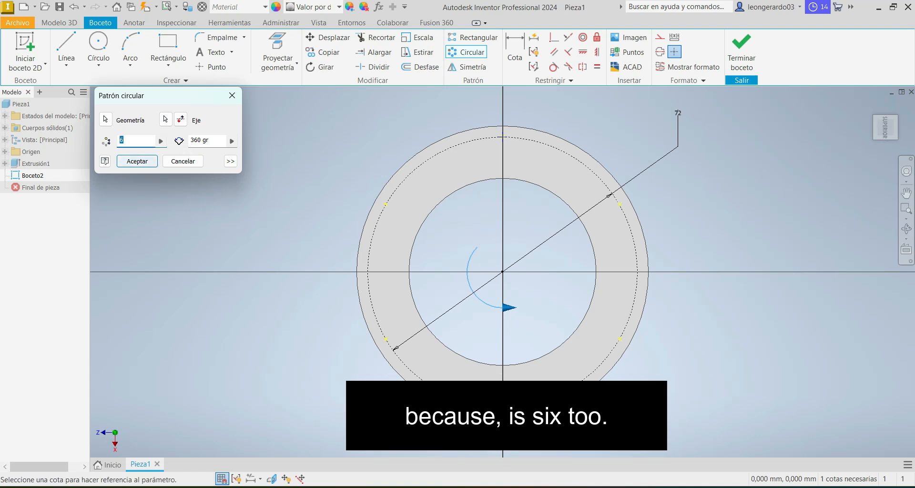
key(Return)
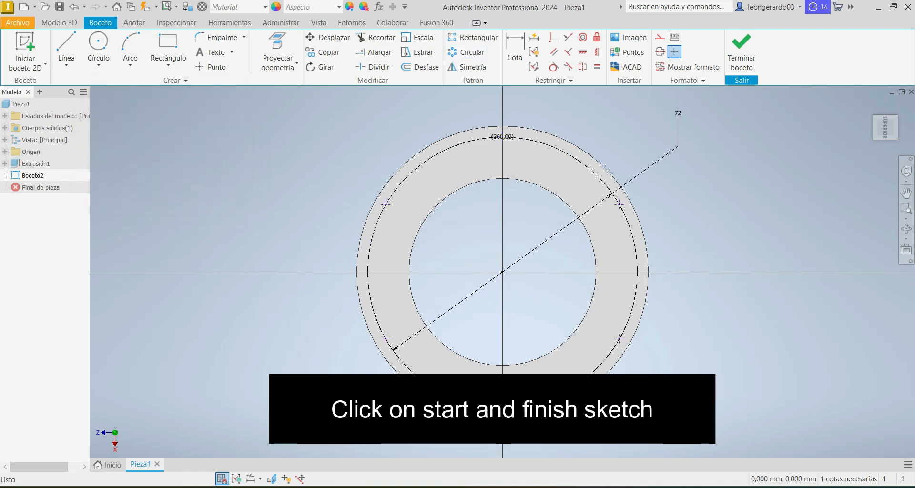
click(742, 50)
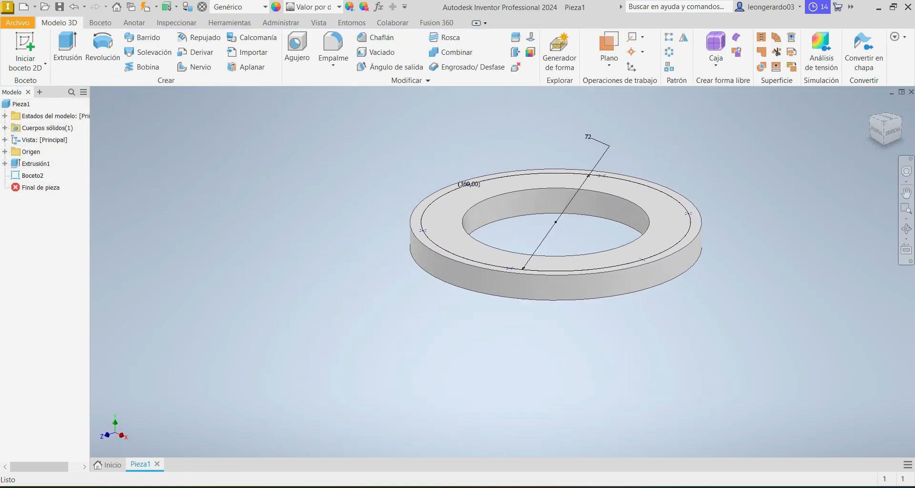
scroll(558, 116, down, 3)
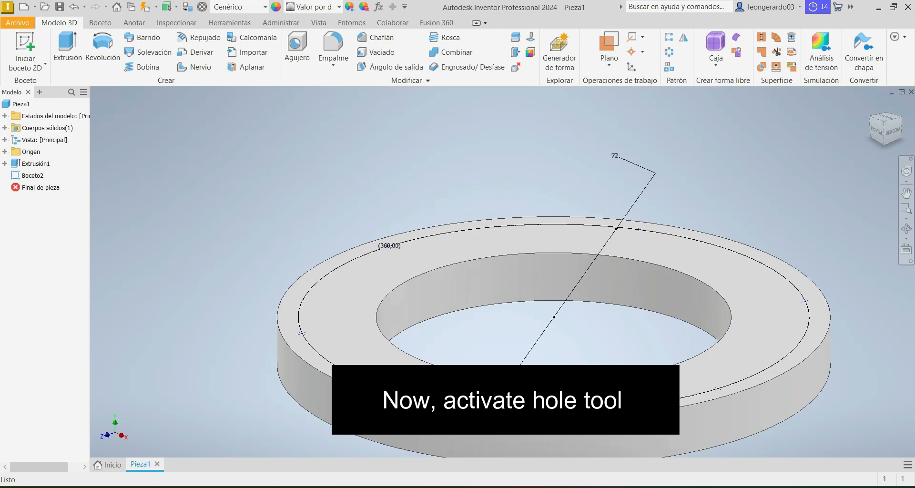
Step: Start a tapped hole feature on the six sketch points with the ANSI Metric M Profile thread type
click(297, 48)
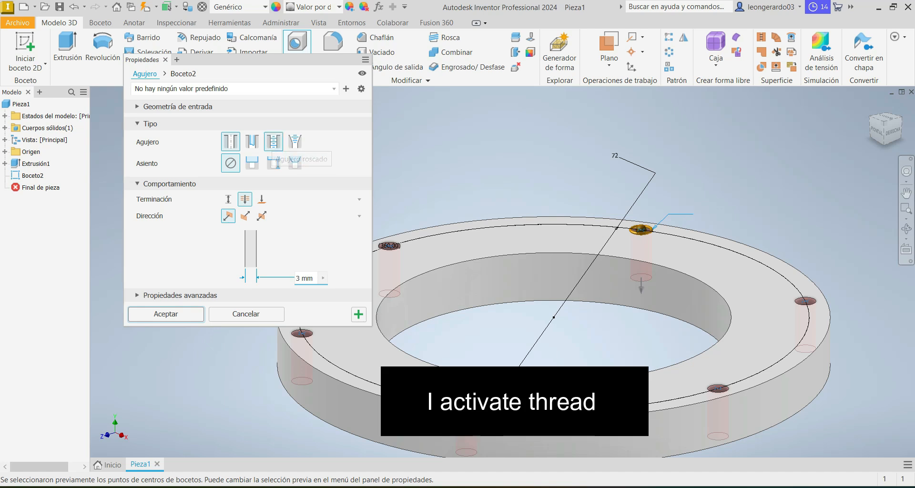
click(273, 141)
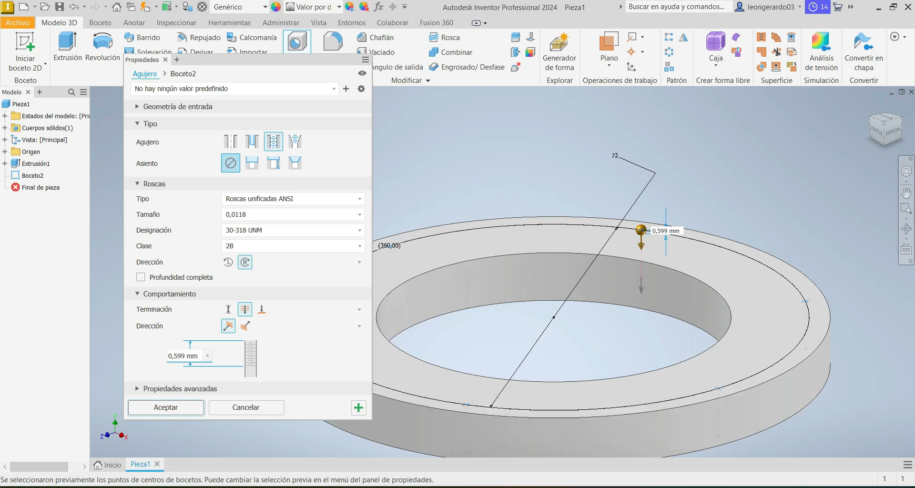
click(293, 199)
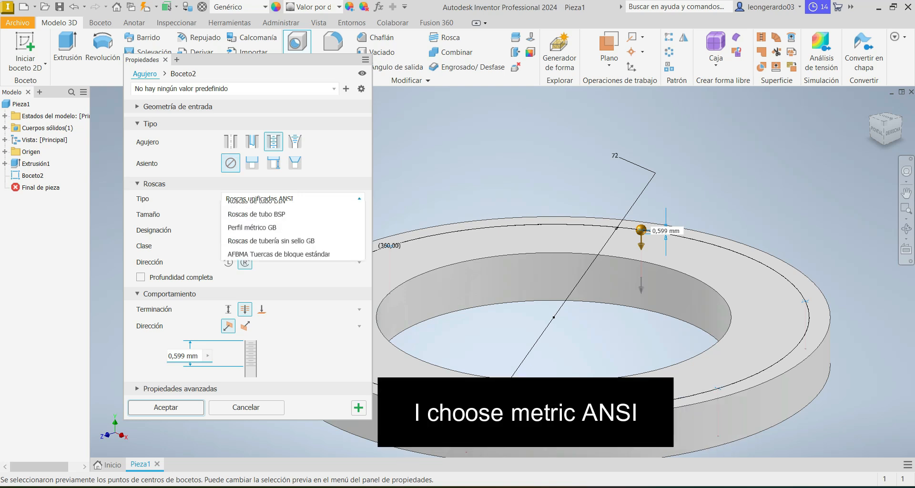
click(258, 225)
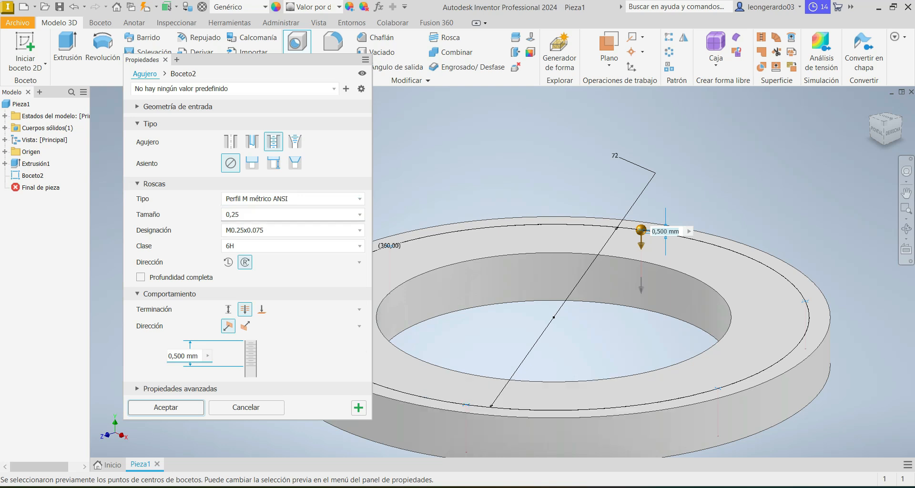
Step: Set the thread size of the tapped holes to 3
click(293, 214)
scroll(247, 294, down, 3)
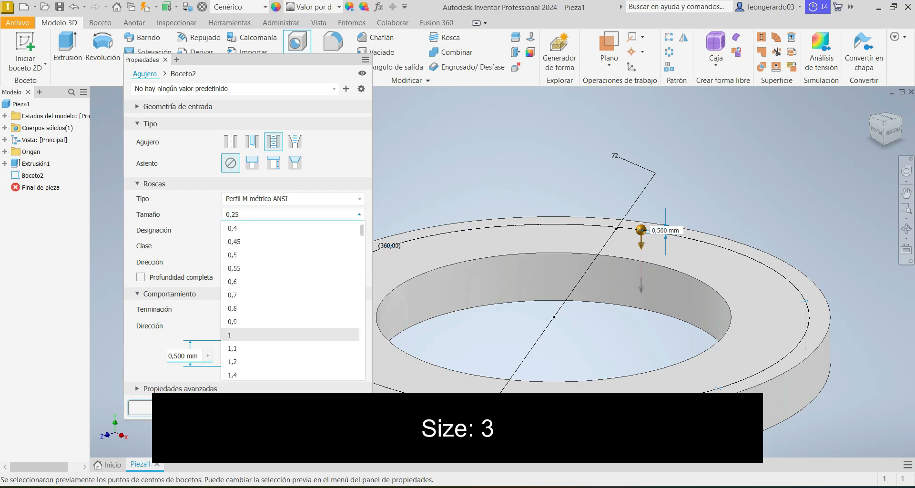
scroll(257, 373, down, 1)
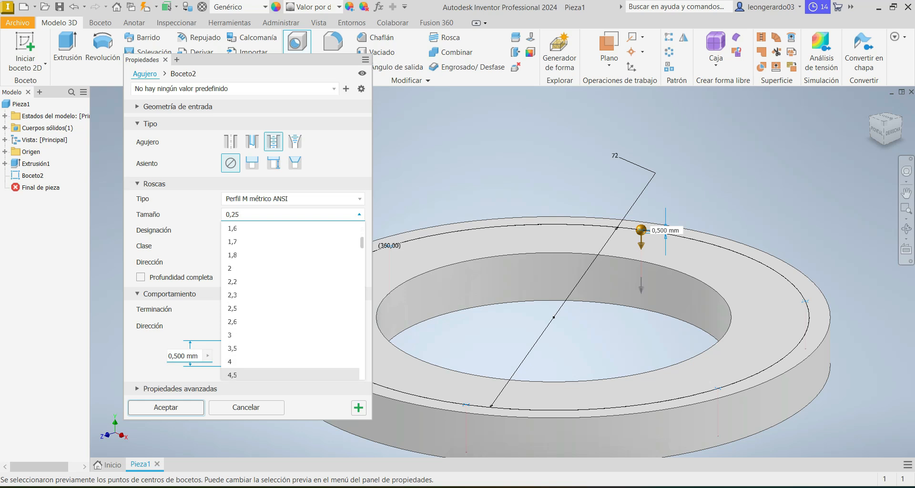
click(257, 375)
click(286, 214)
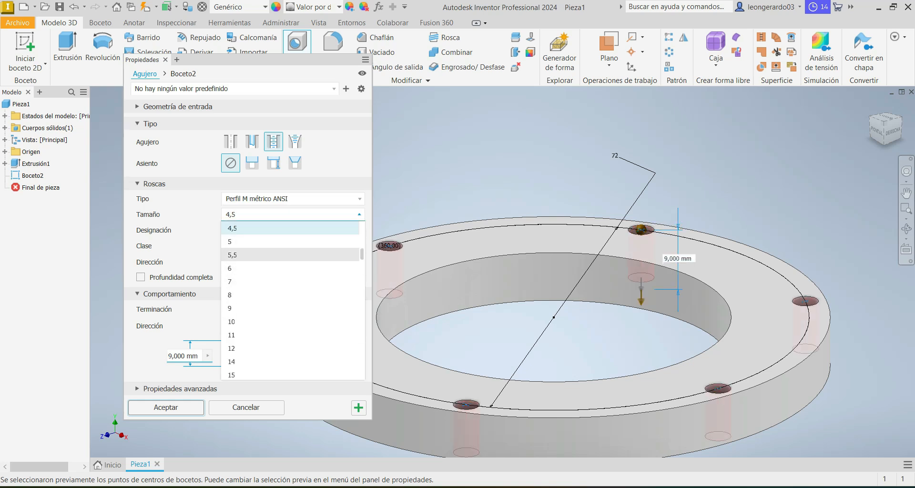
scroll(257, 256, up, 2)
click(257, 267)
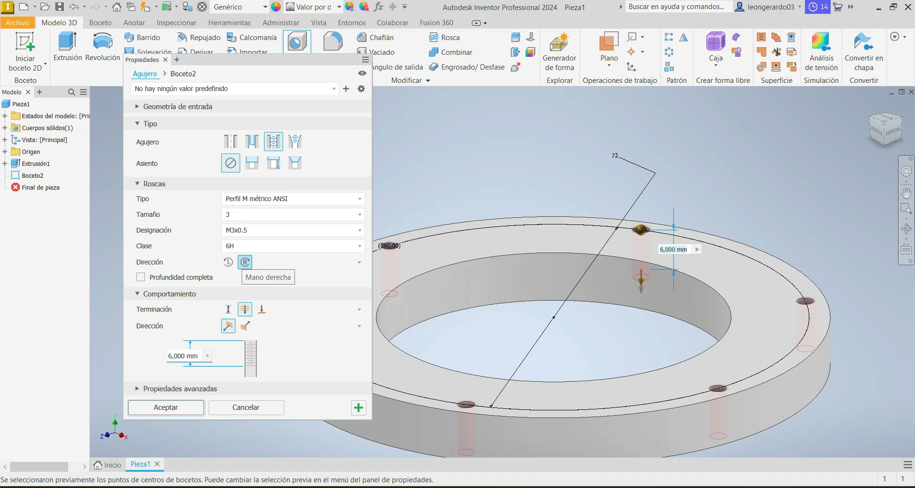
Step: Set the thread depth to 7.2 mm and create the six M3x0.5 tapped holes
click(183, 356)
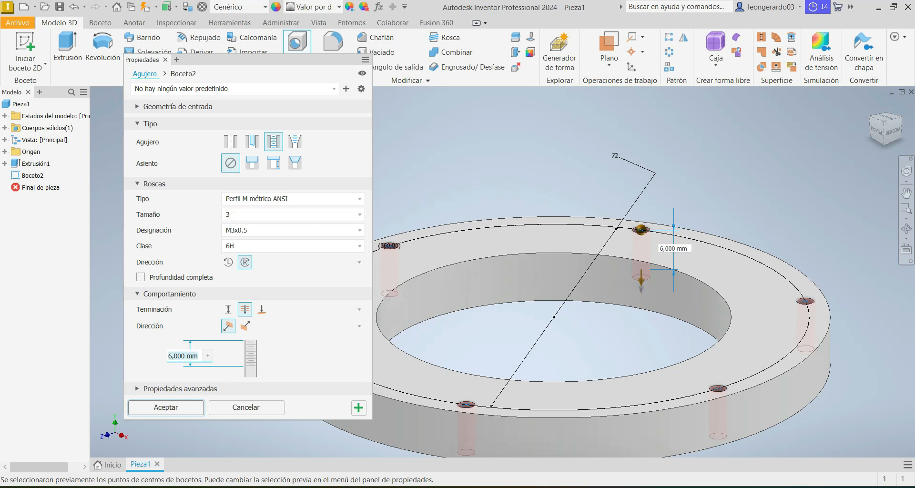
text(7.2)
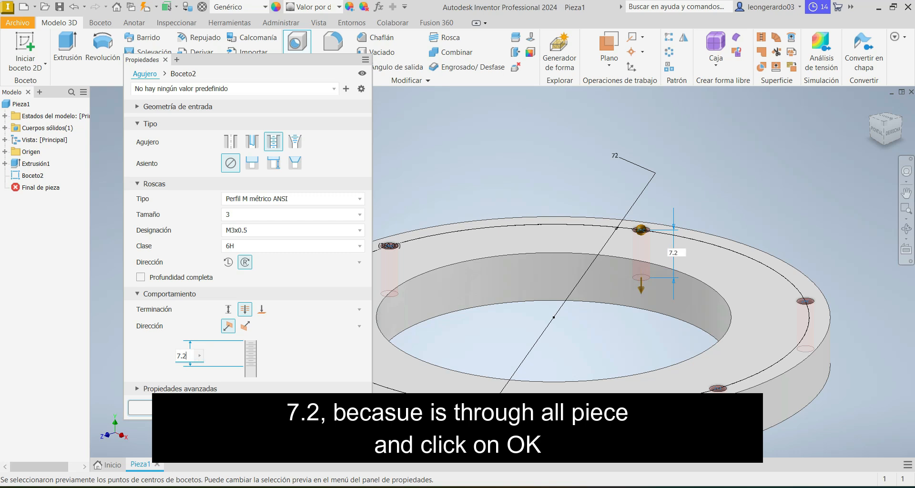
click(175, 408)
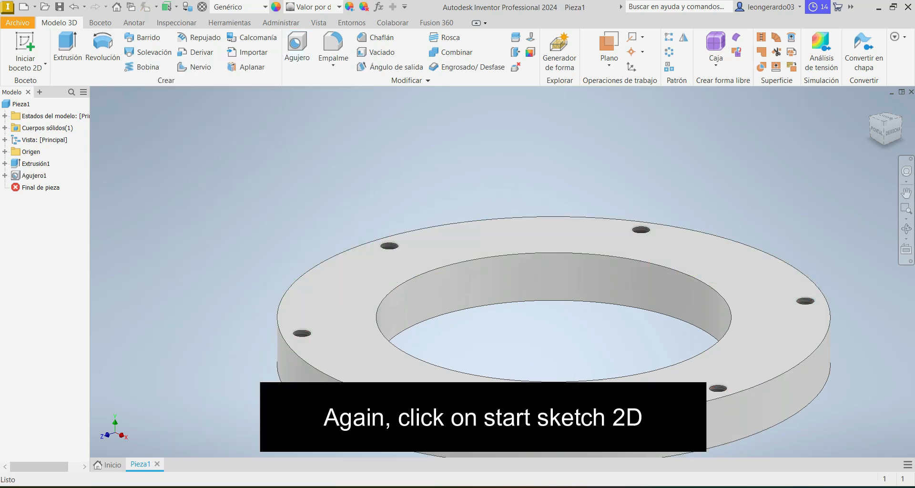
Step: Start a sketch on the ring's top face and draw a horizontal construction line from the origin past the ring's outer edge
click(25, 51)
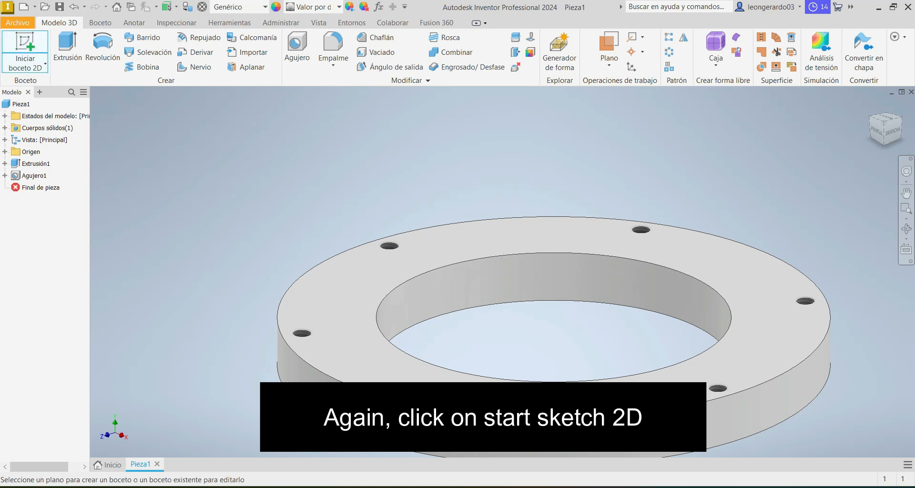
click(341, 296)
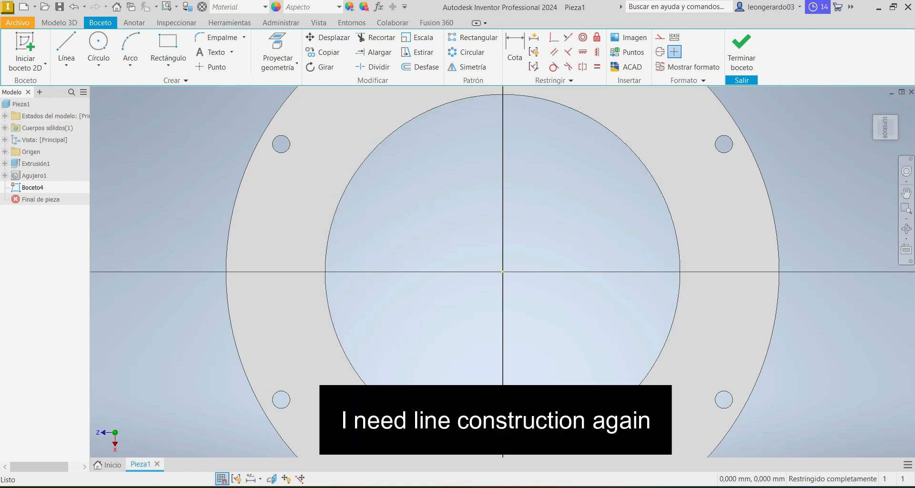
click(660, 37)
key(l)
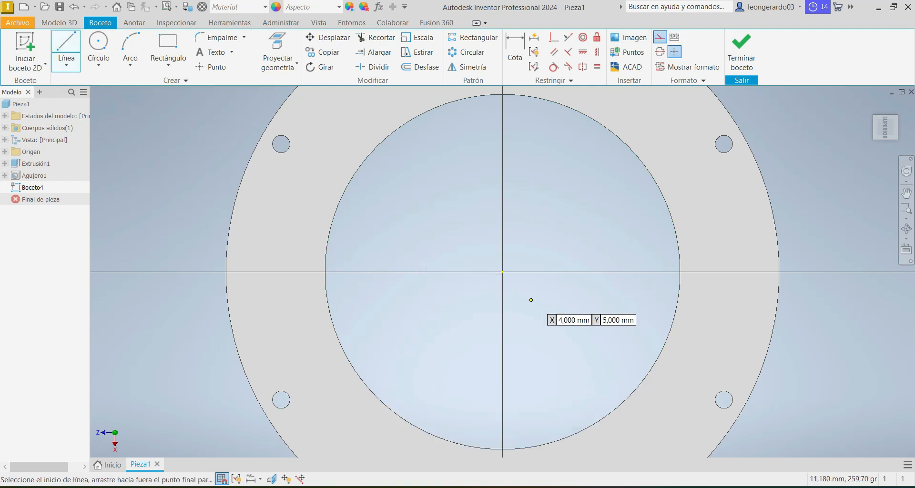
click(828, 272)
key(Escape)
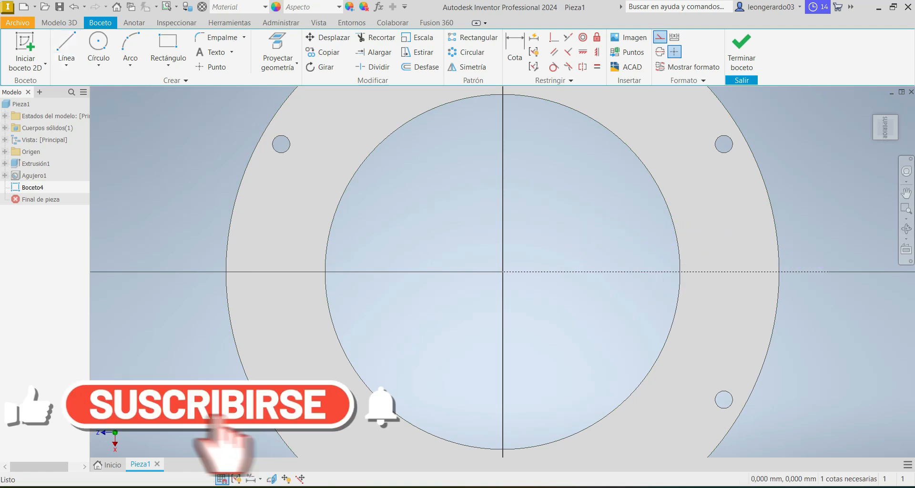
Step: Draw a second construction line from the origin past the outer edge, about 19 degrees above the horizontal one
key(l)
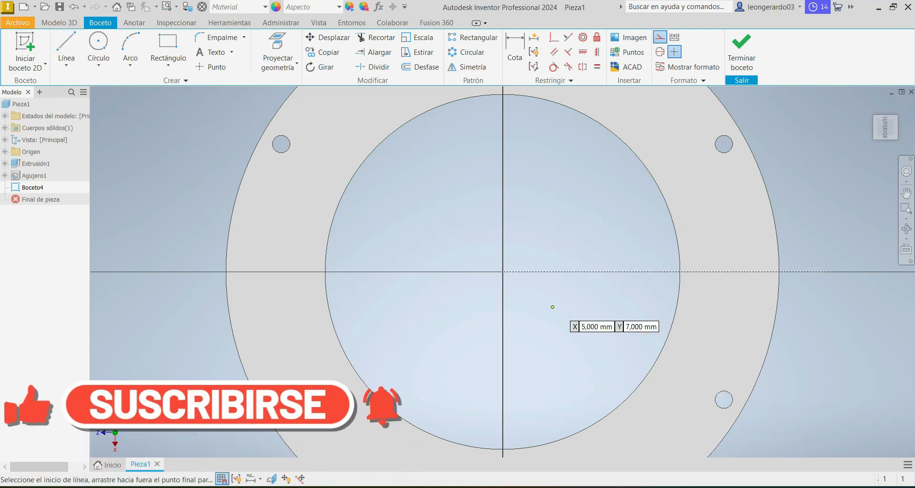
click(503, 272)
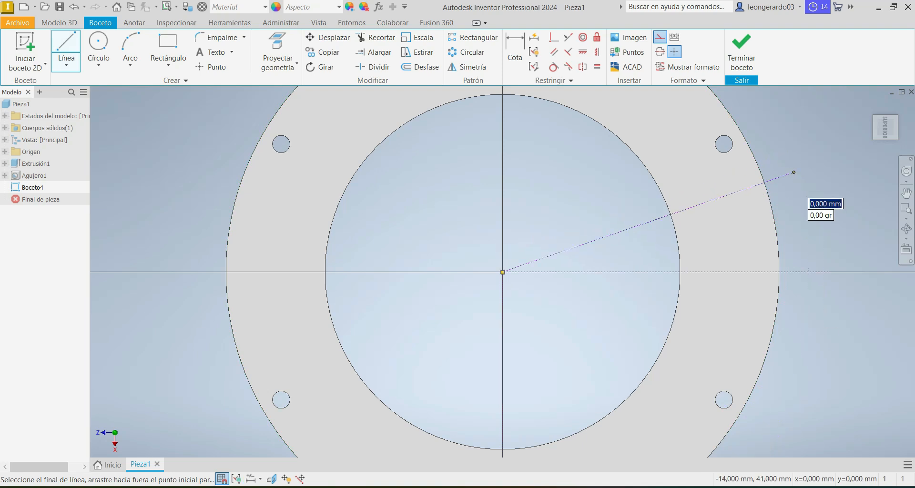
click(794, 172)
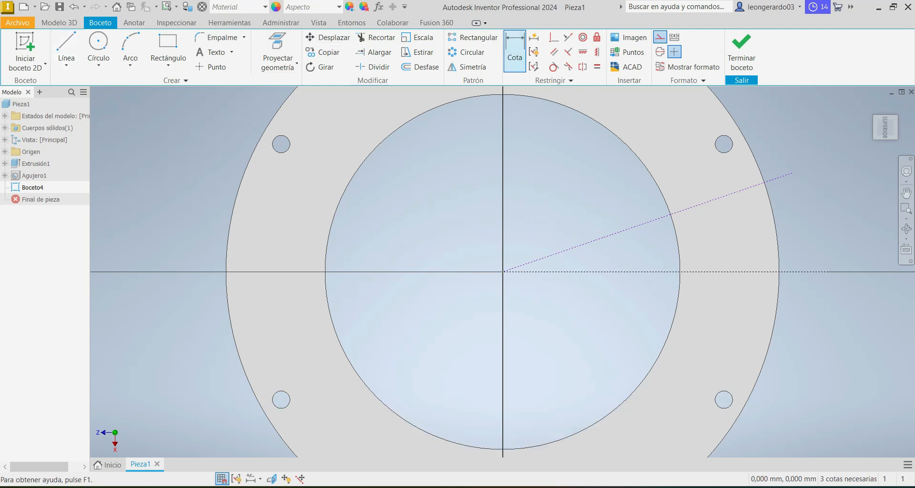
Step: Dimension the angle between the two construction lines as 11.25 degrees
click(515, 52)
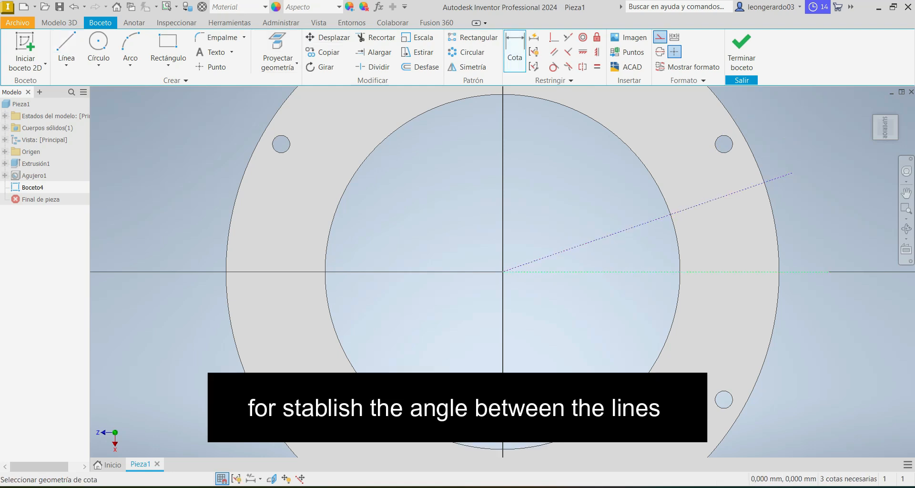
click(638, 225)
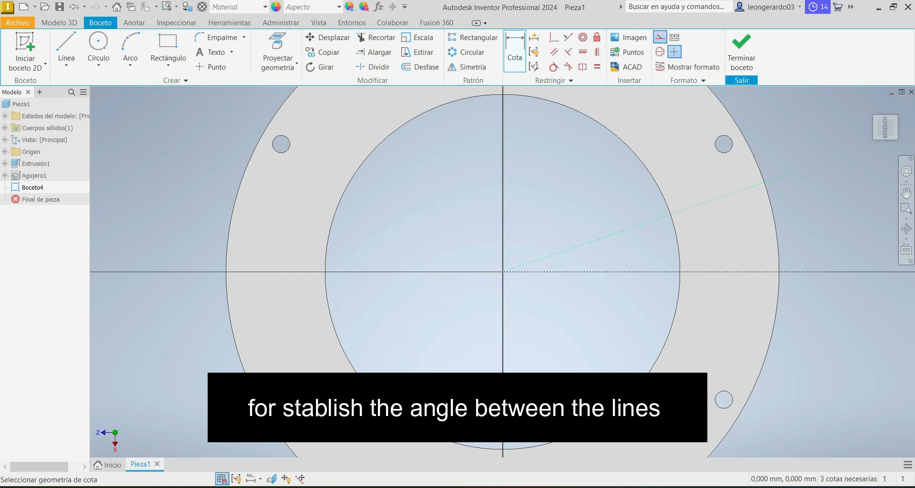
click(639, 271)
click(623, 247)
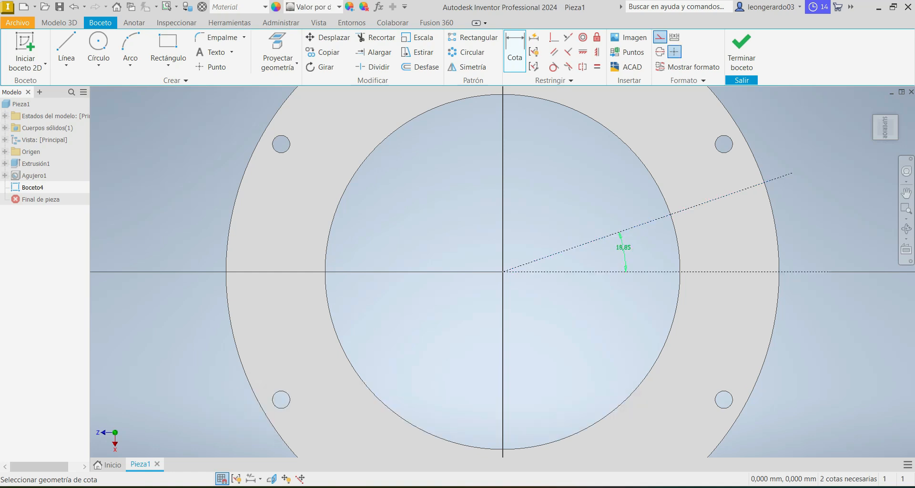
text(11)
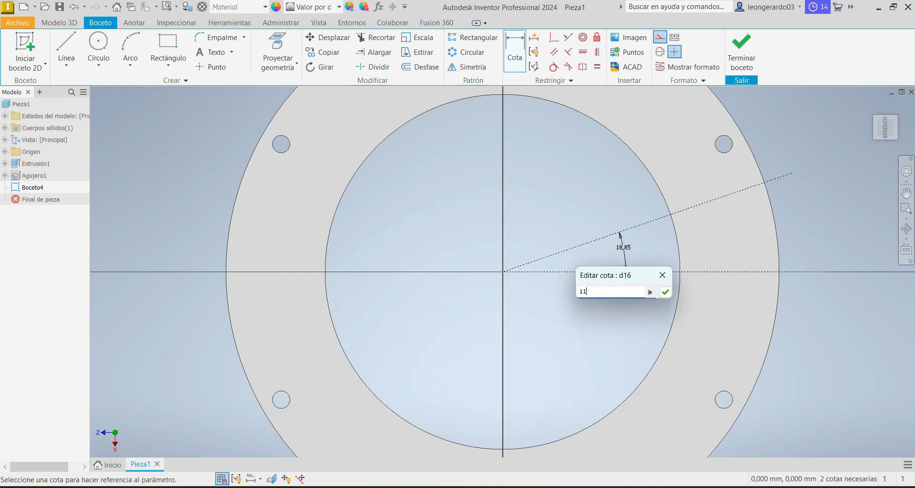
text(.25)
key(Return)
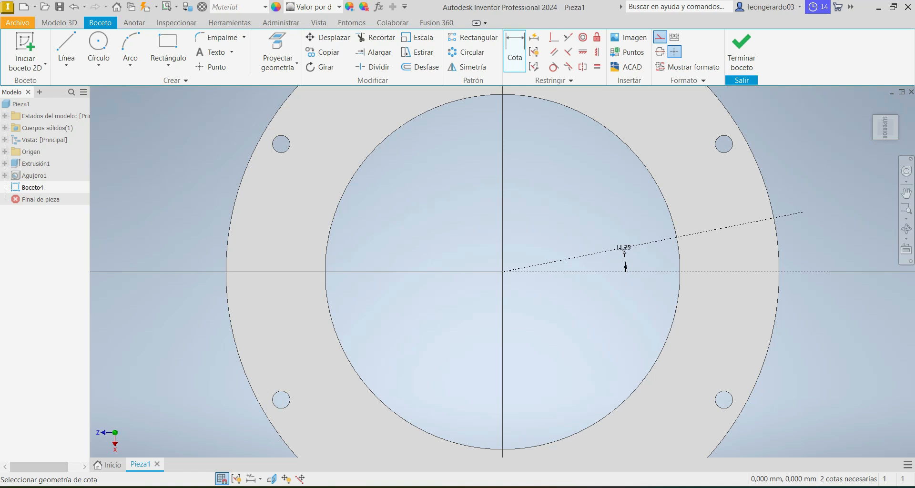
Step: Draw a construction circle about 60.2 mm in diameter centred on the origin
click(98, 47)
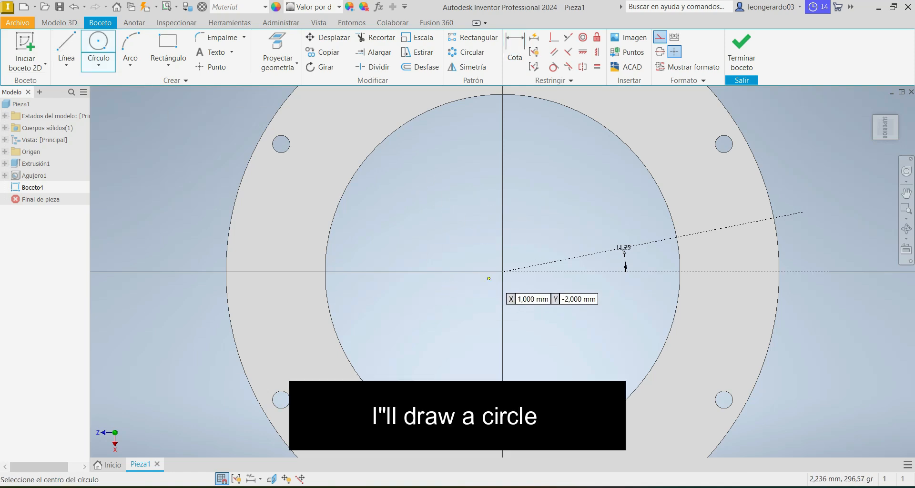
click(502, 271)
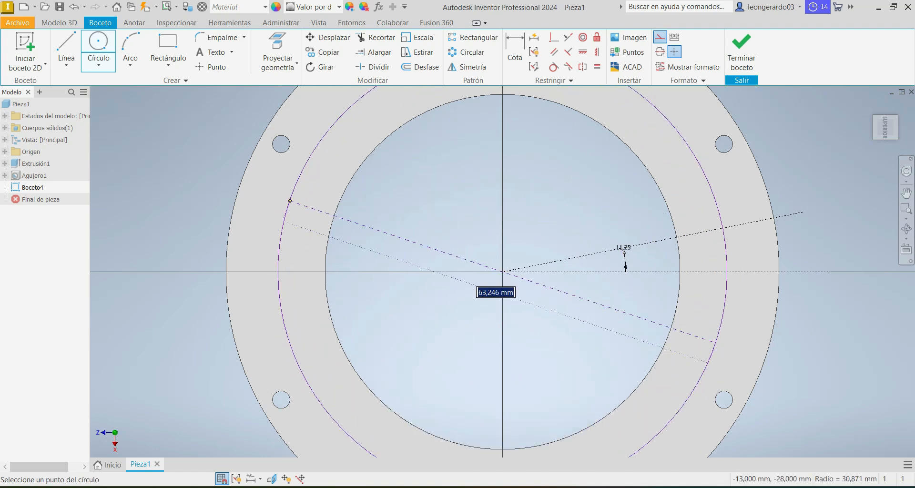
click(305, 193)
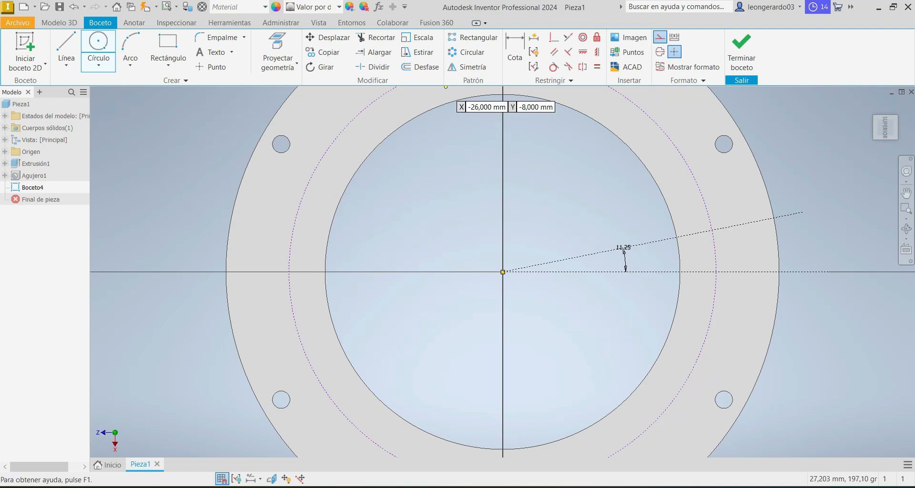
Step: Dimension the construction circle's diameter as 64 mm
click(515, 52)
click(709, 312)
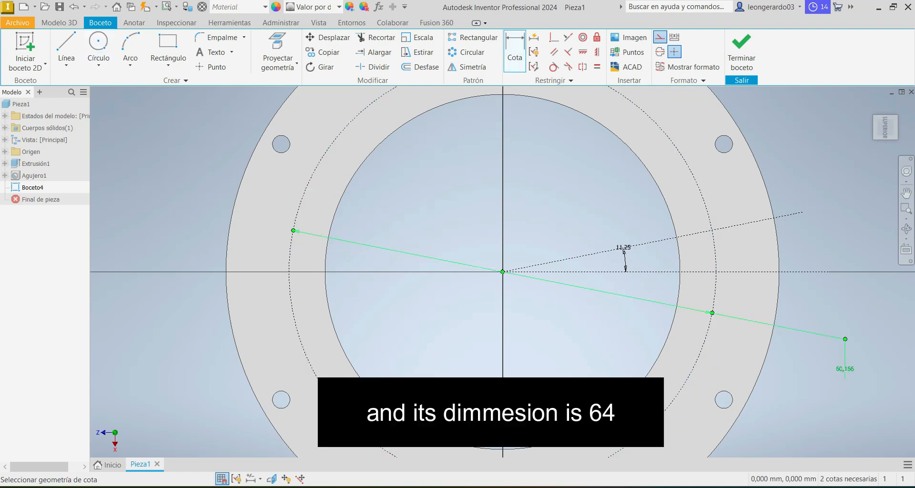
click(844, 368)
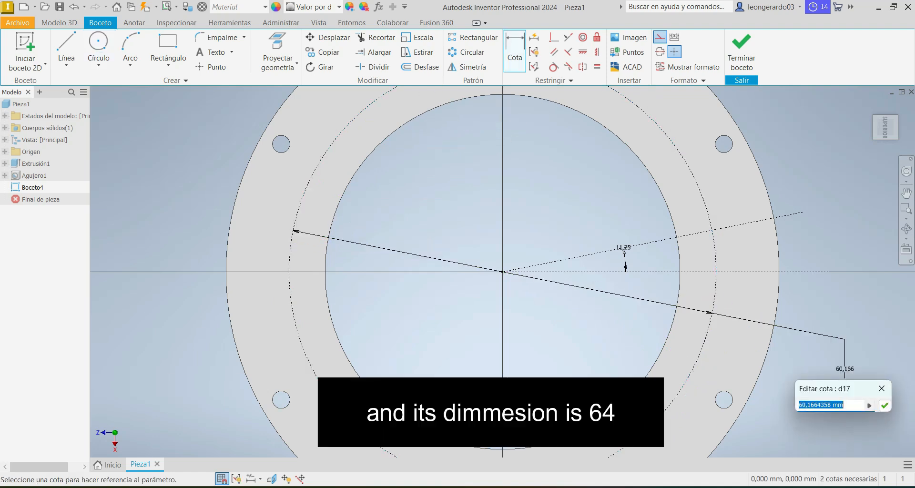
text(64)
key(Return)
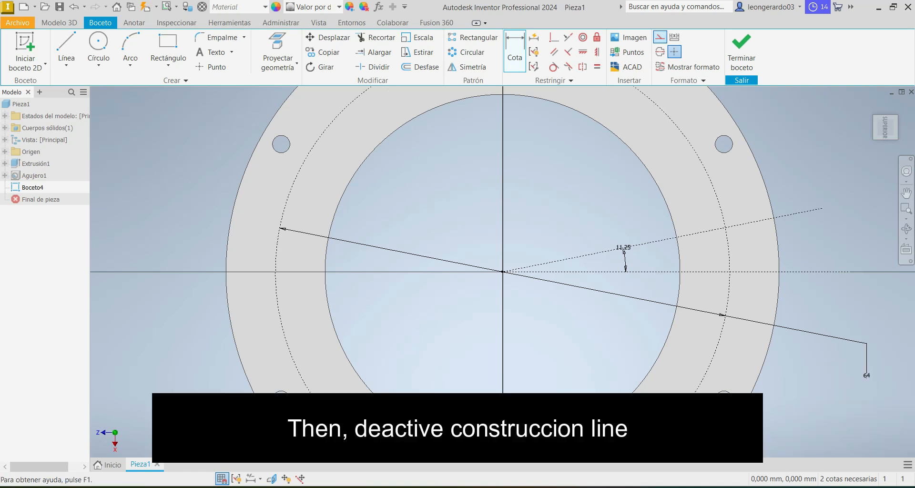
Step: Turn off construction mode and draw a circle about 6.4 mm in diameter where the angled line crosses the 64 mm circle
click(659, 37)
click(99, 47)
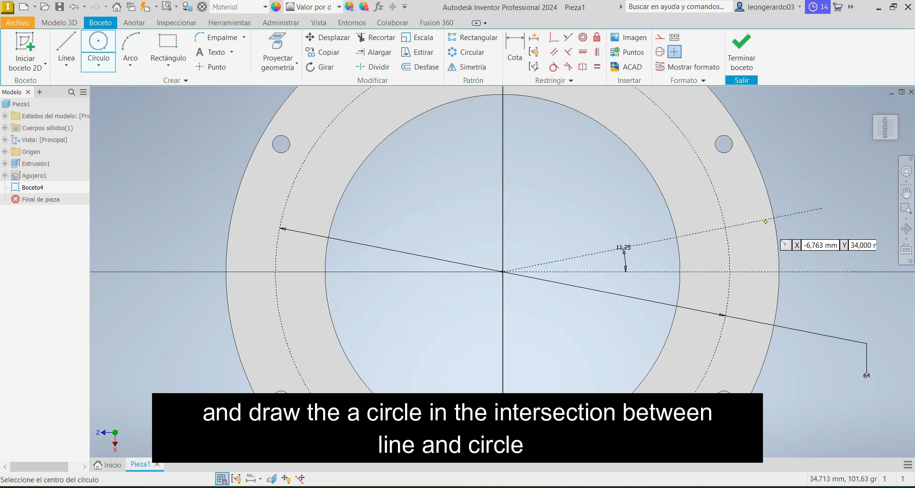
click(726, 228)
click(737, 207)
Step: Dimension the small circle's diameter as 10 mm
click(515, 51)
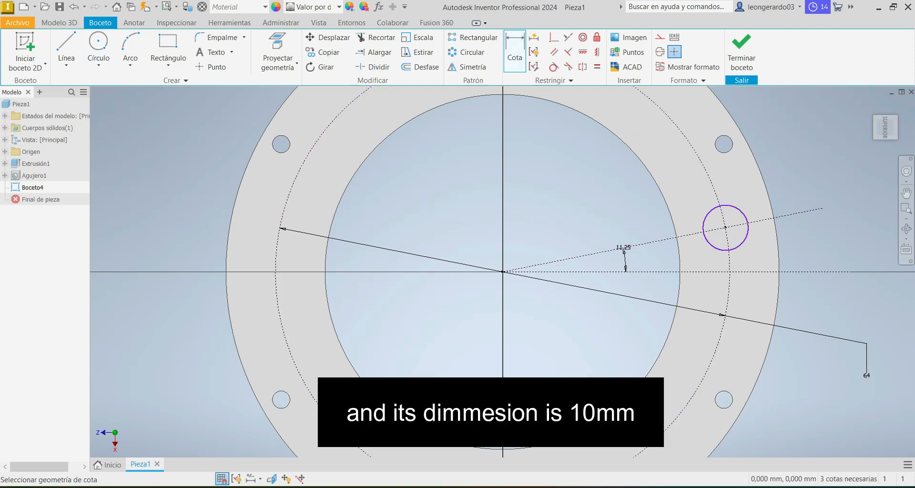
click(741, 212)
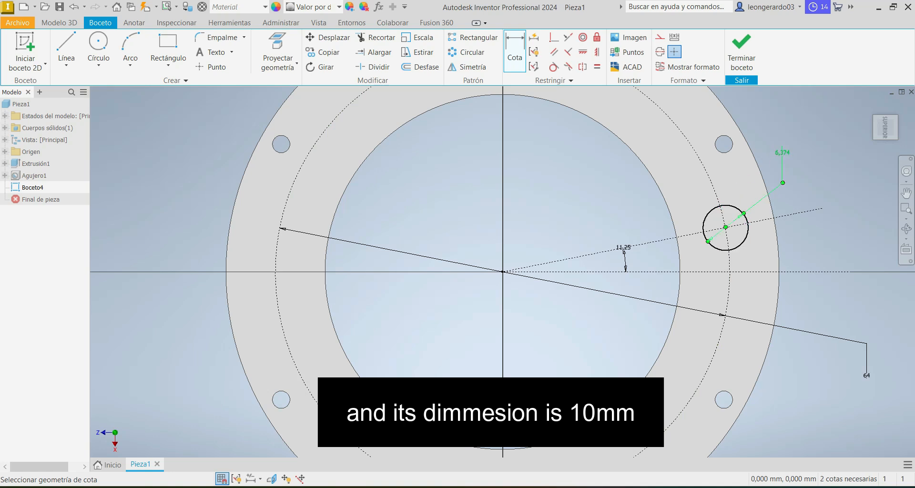
click(782, 154)
text(10MM)
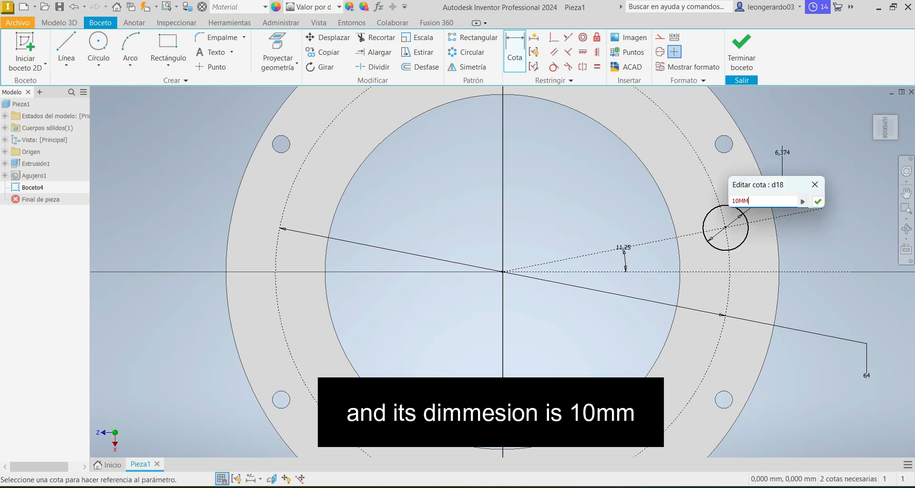
key(BackSpace)
text(mm)
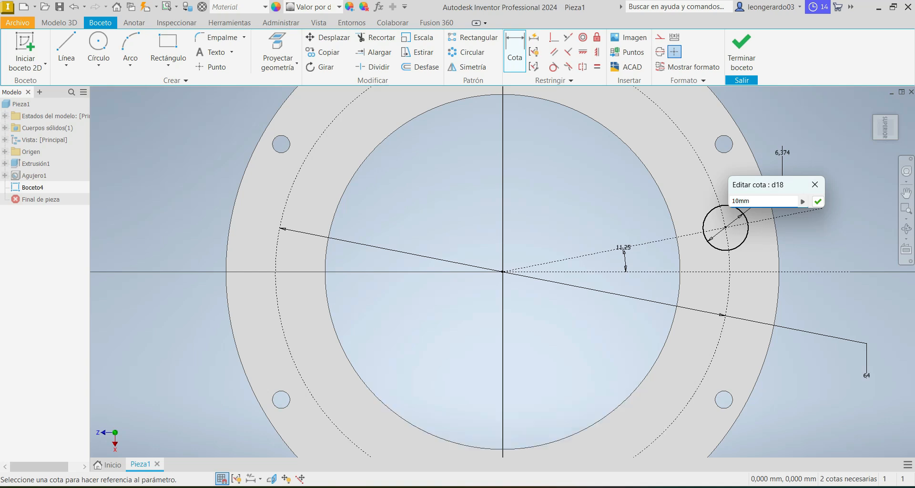
key(Return)
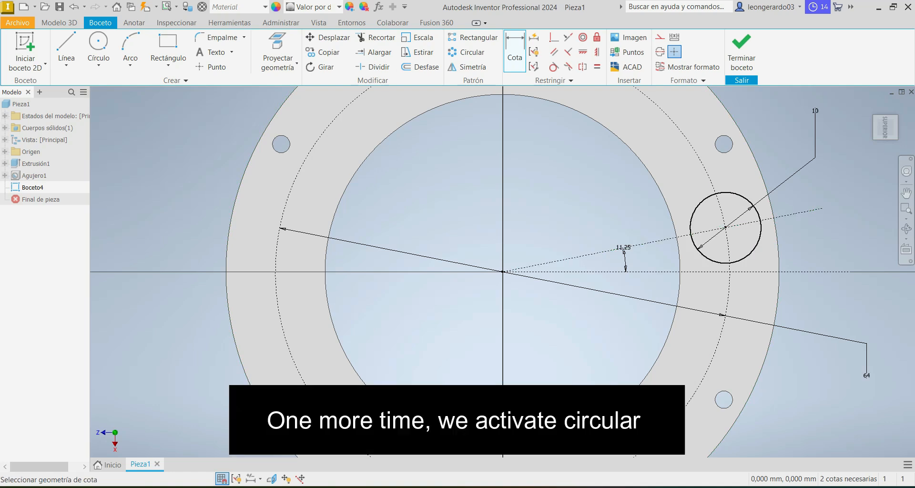
Step: Pattern the 10 mm circle circularly around the origin with 12 instances over 360° and finish the sketch
click(466, 52)
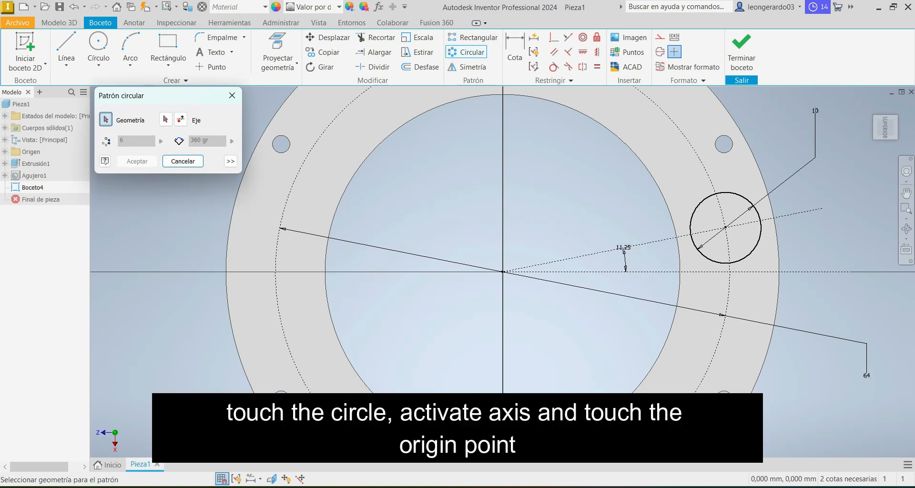
click(697, 205)
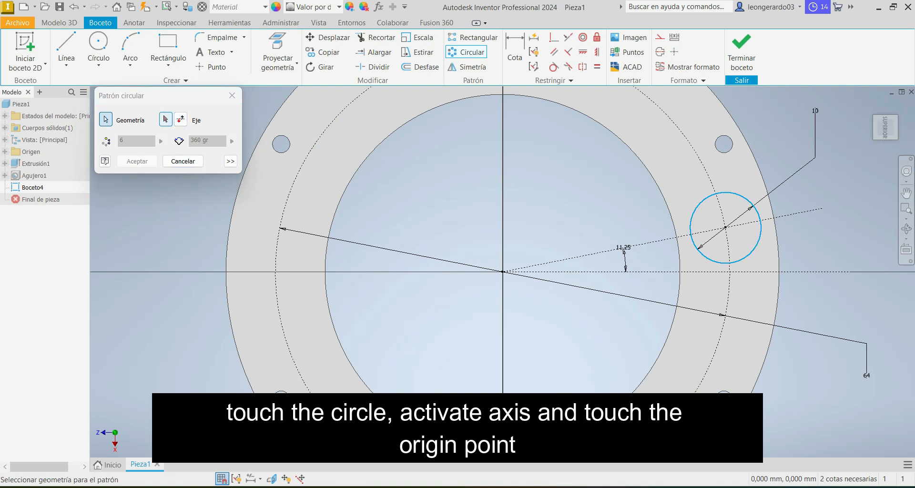
click(165, 120)
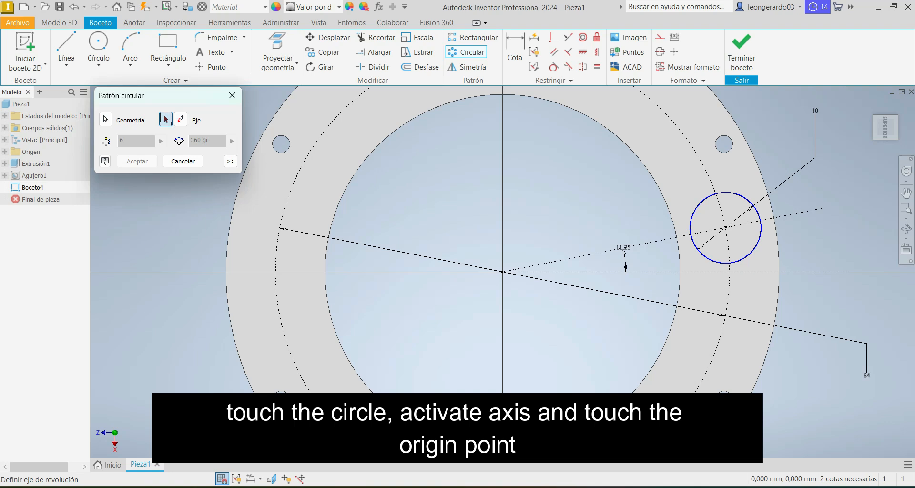
click(503, 272)
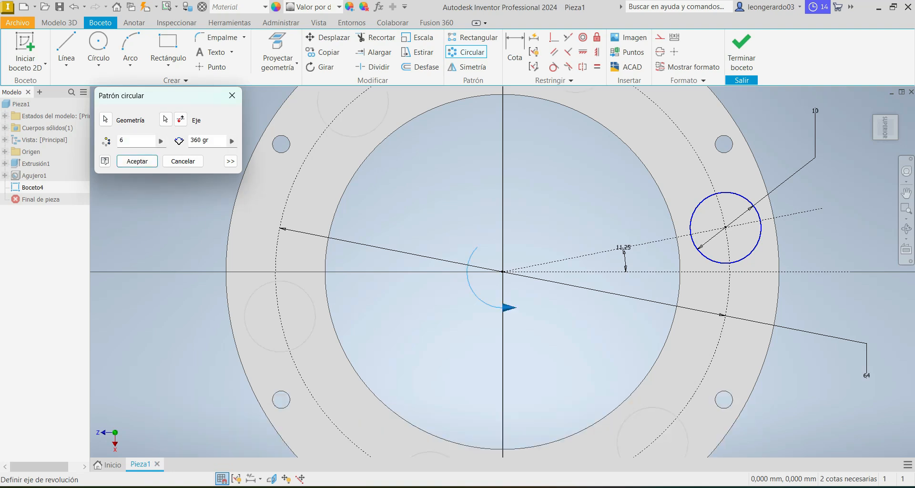
double_click(131, 140)
text(12)
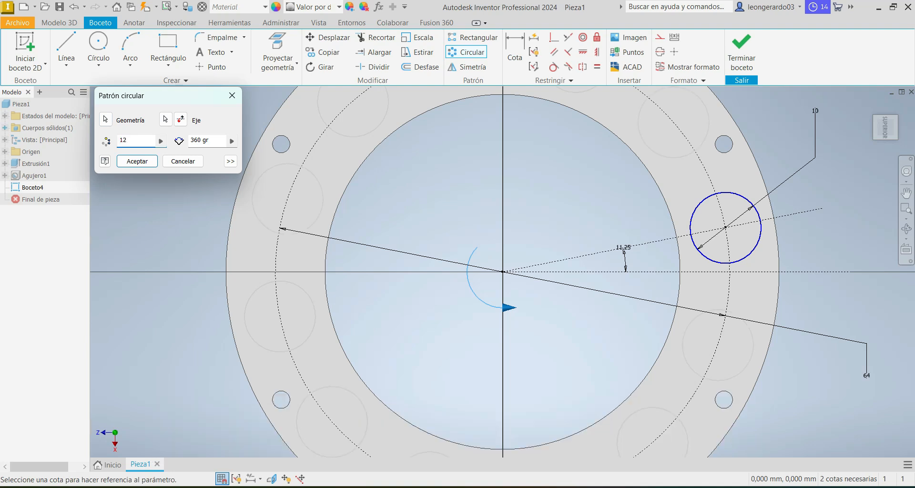
click(137, 161)
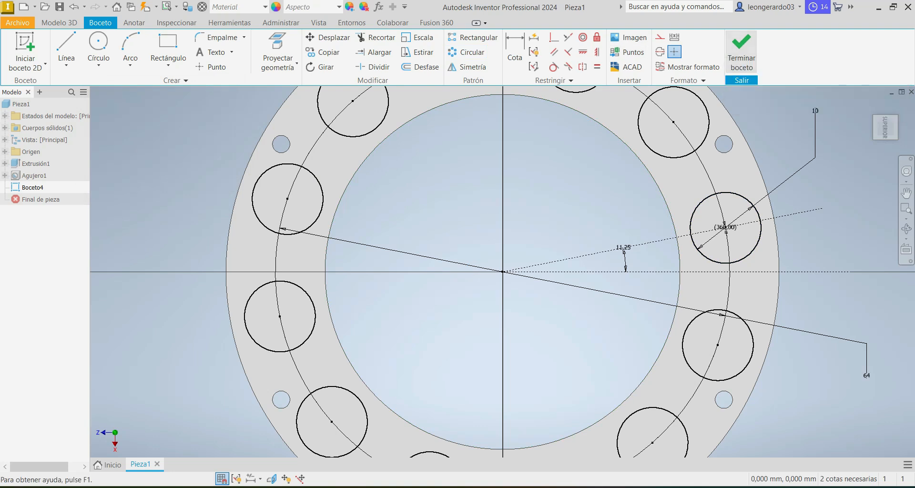
click(742, 52)
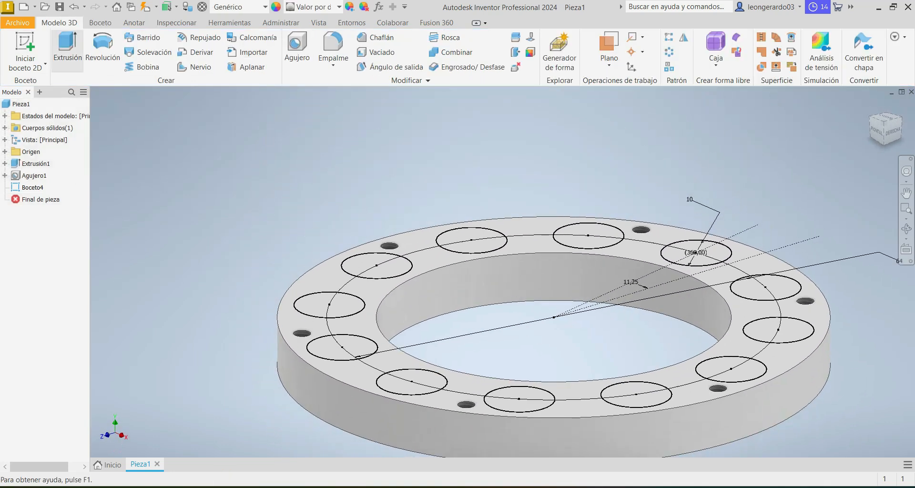
Step: Start an extrusion and select all twelve 10 mm circles as its profiles
click(67, 45)
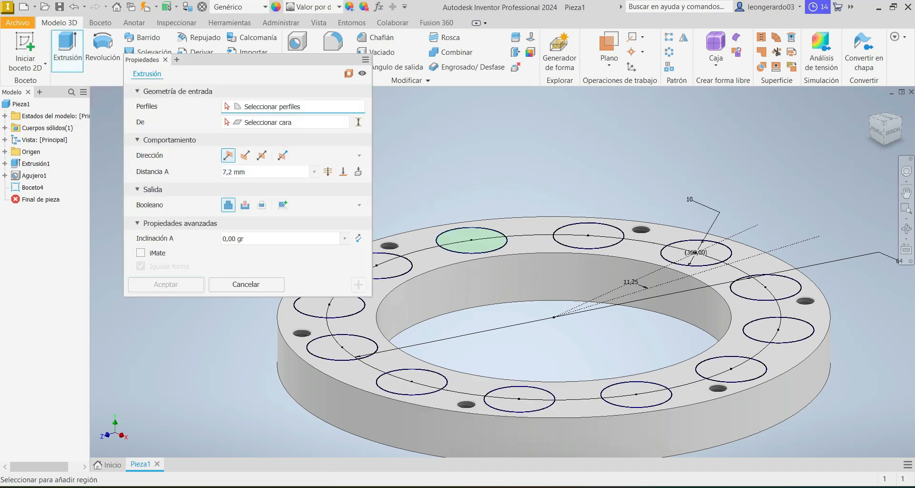
click(471, 239)
click(588, 235)
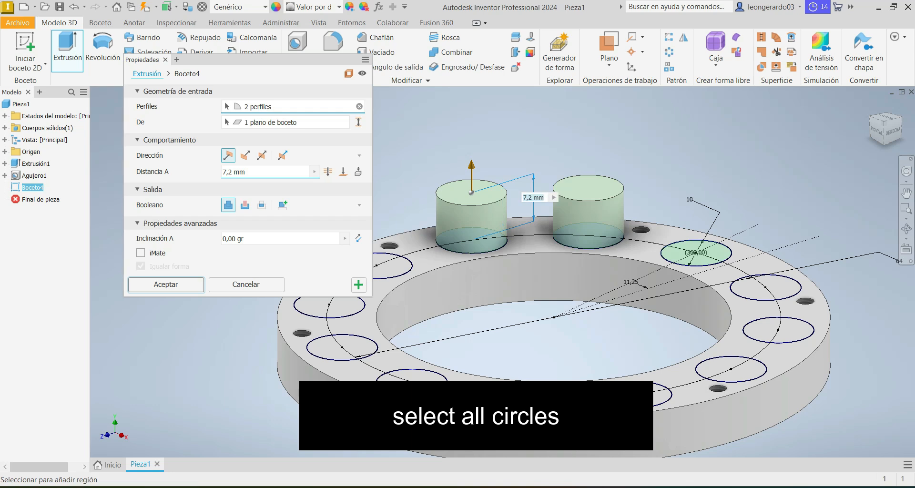
click(695, 253)
click(765, 287)
click(778, 329)
click(731, 368)
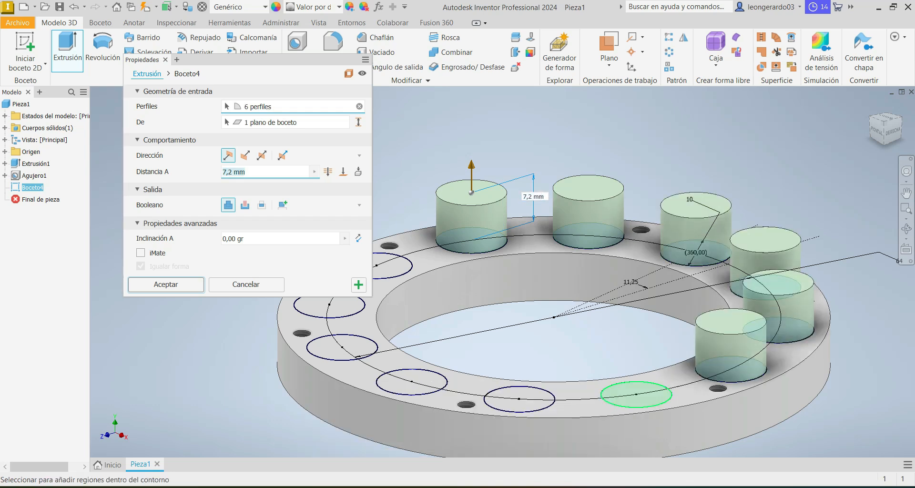
click(636, 394)
click(519, 398)
click(411, 381)
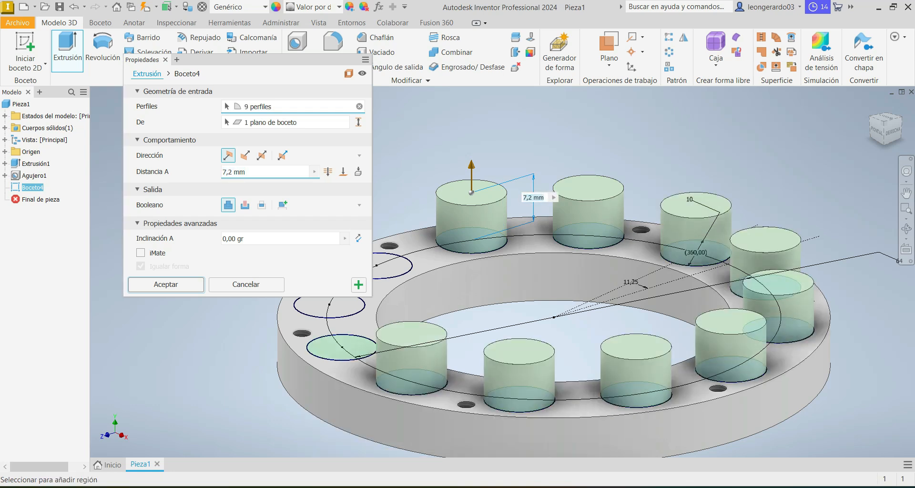
click(342, 347)
scroll(505, 366, up, 3)
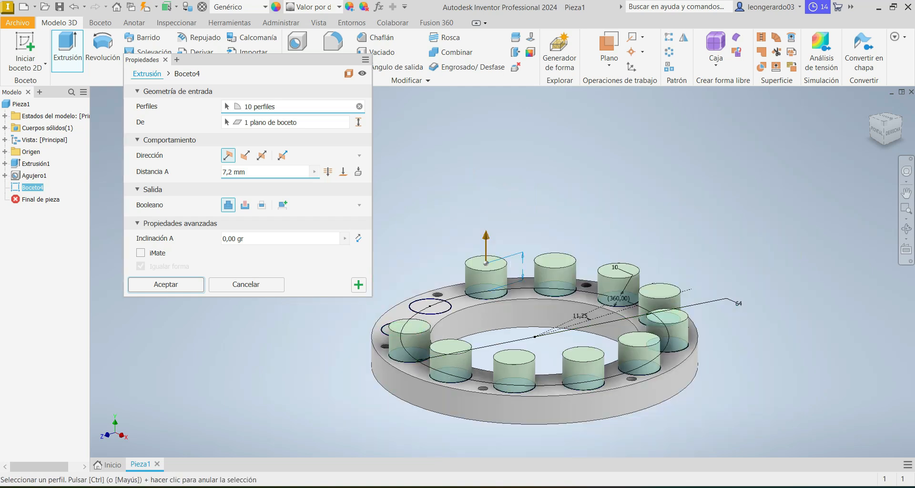
scroll(404, 345, down, 4)
click(405, 312)
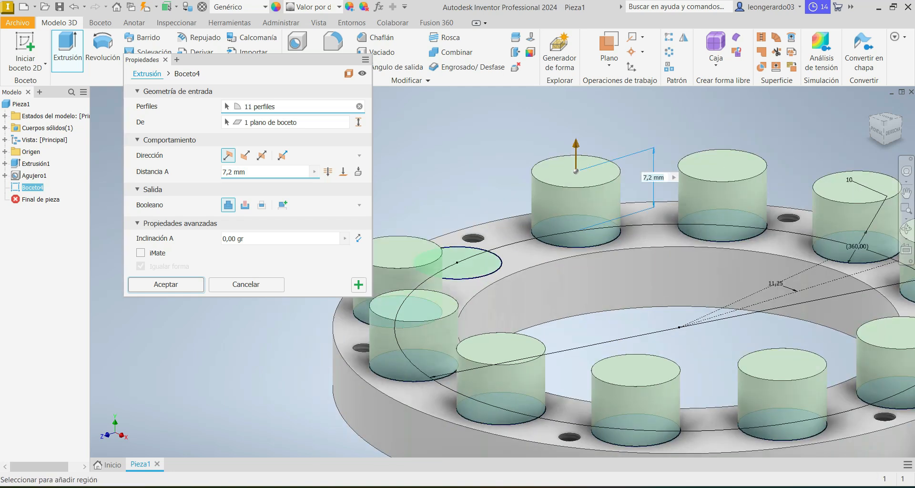
click(456, 265)
scroll(443, 248, up, 3)
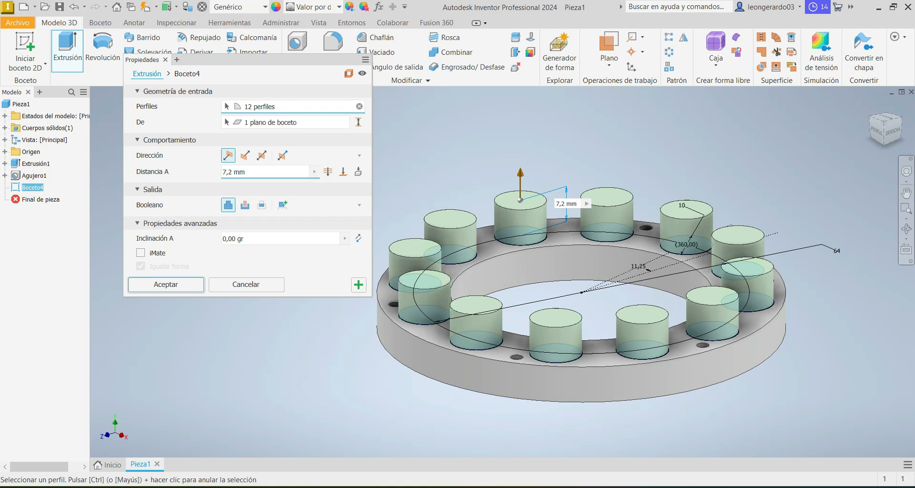
Step: Reverse the extrusion direction into the ring and cut the twelve circles to a depth of 6.5 mm
click(245, 155)
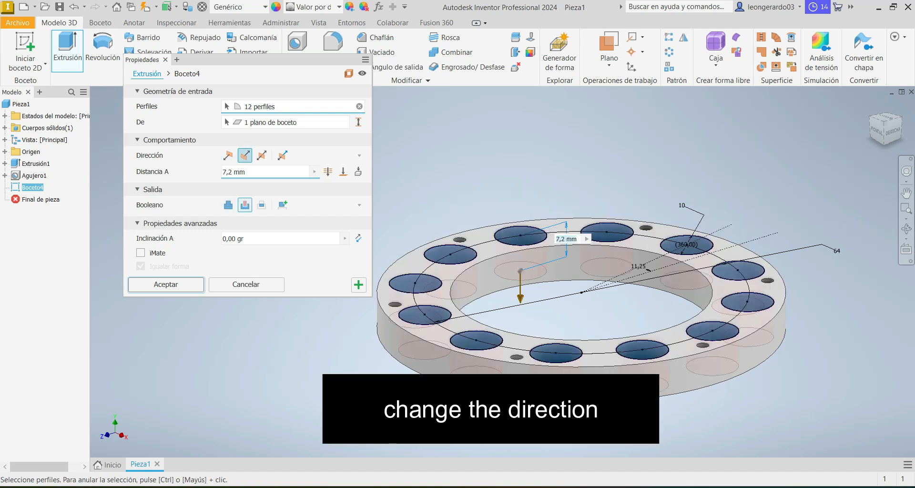
click(252, 172)
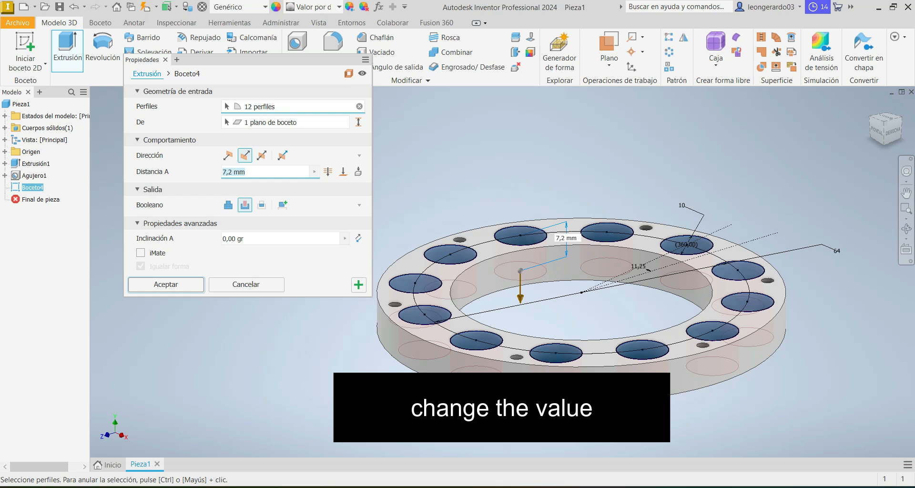
text(6.5)
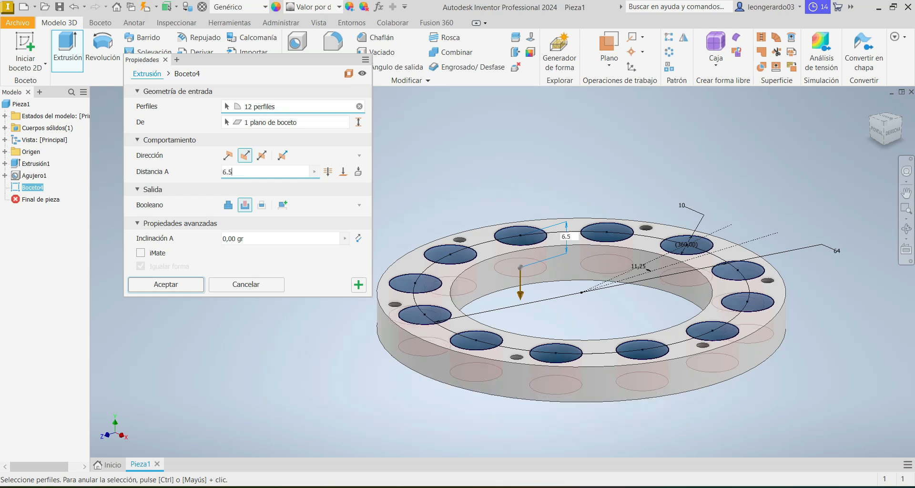
key(Return)
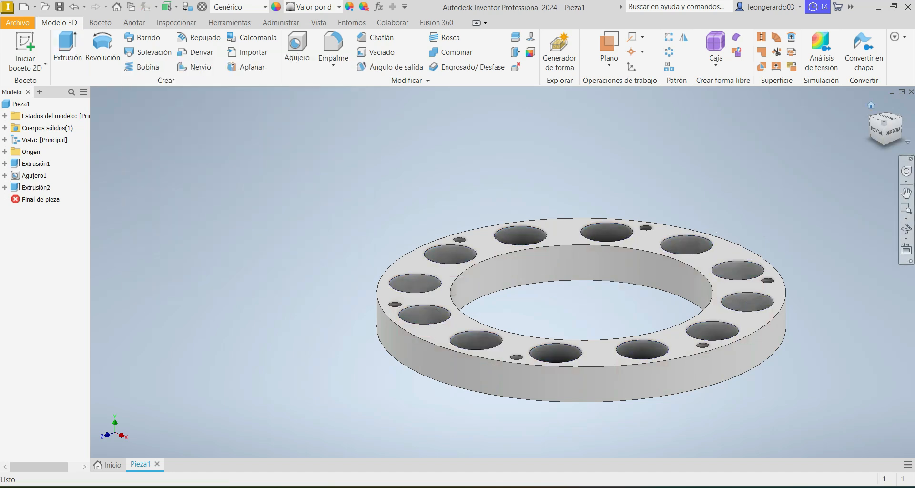
Step: Start a chamfer with a distance of 0.5 mm and select the upper edge of one tapped hole
click(884, 123)
scroll(421, 368, down, 1)
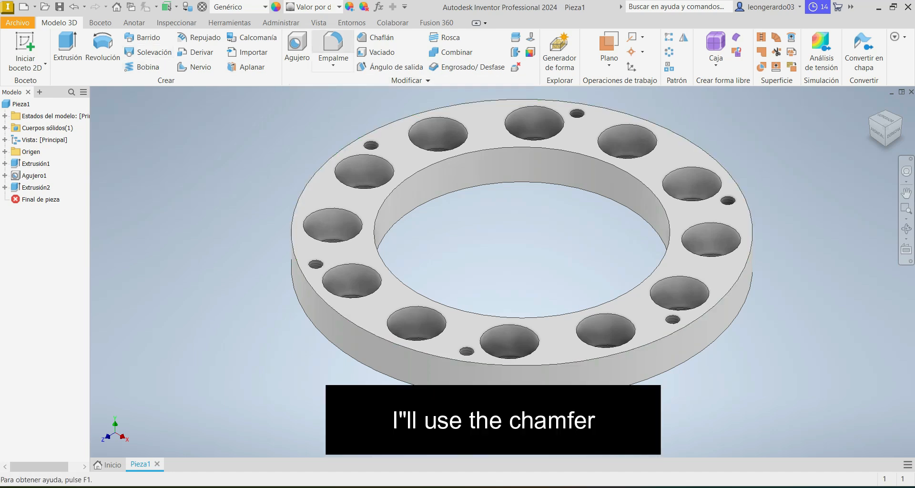
click(333, 62)
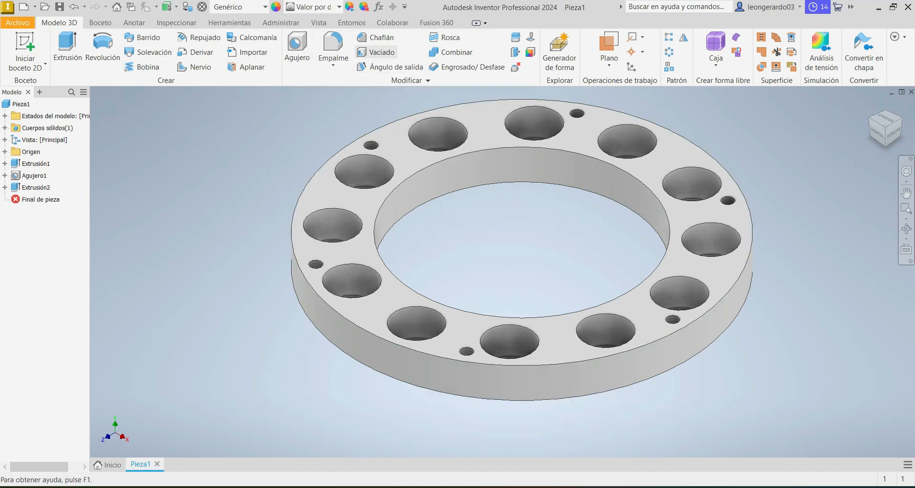
click(375, 37)
double_click(241, 150)
text(0.5)
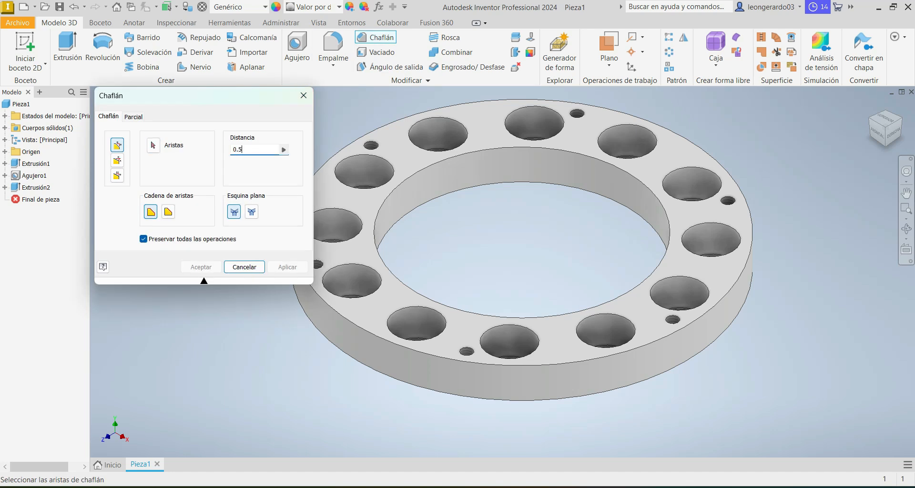
scroll(356, 141, up, 5)
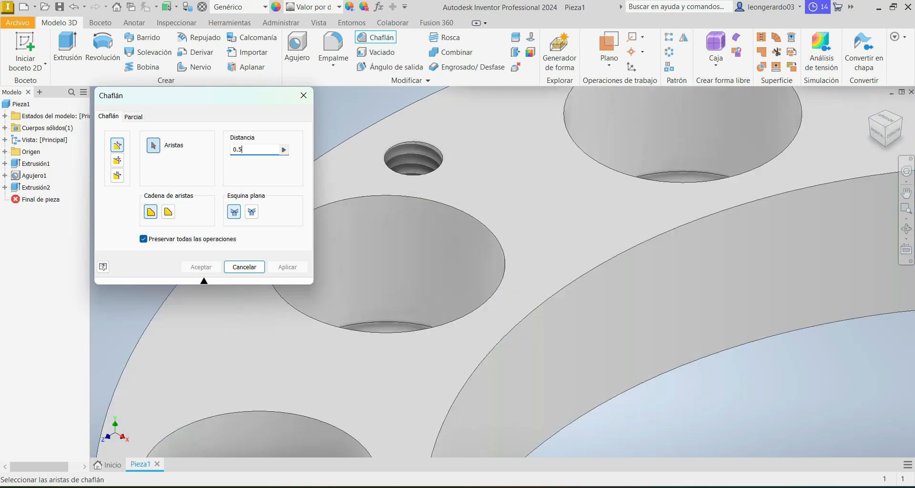
scroll(365, 139, up, 3)
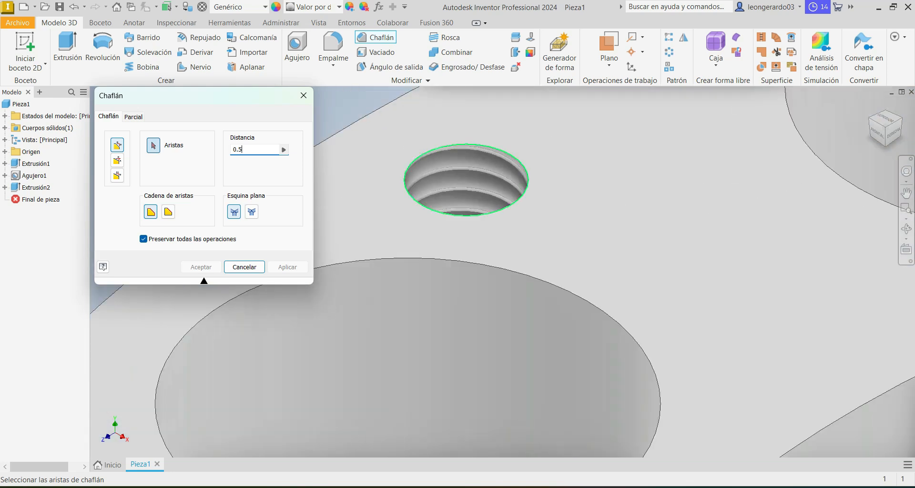
click(419, 157)
Step: Add the upper edges of the other five tapped holes to the chamfer selection and apply the chamfer
scroll(418, 157, down, 4)
scroll(465, 173, down, 4)
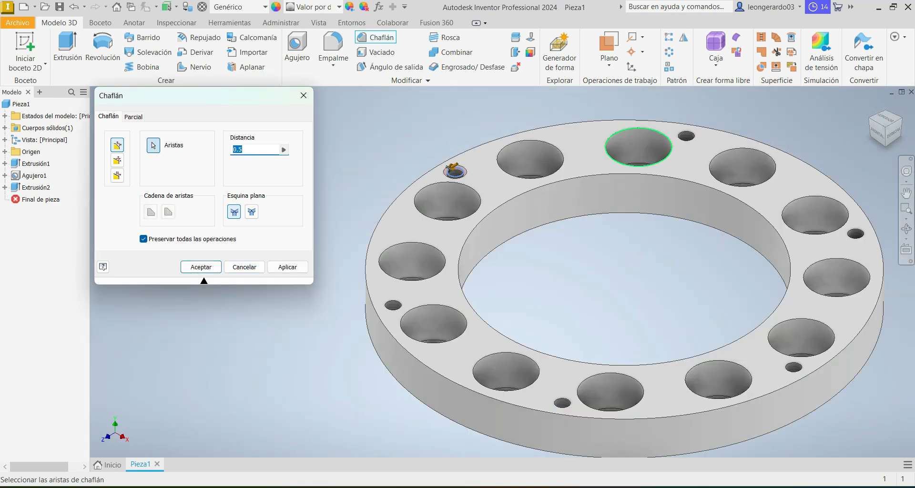
scroll(693, 146, up, 5)
click(649, 106)
scroll(574, 159, down, 5)
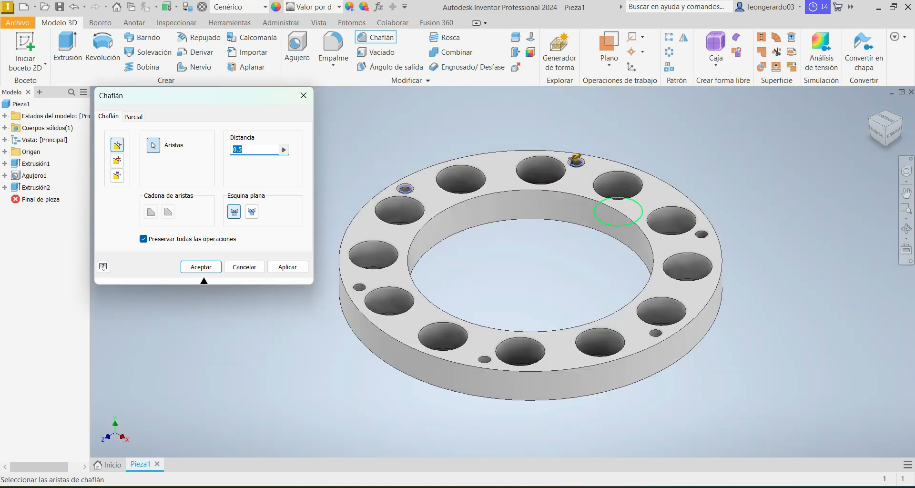
scroll(701, 234, up, 5)
click(714, 220)
scroll(690, 224, down, 5)
scroll(717, 126, up, 3)
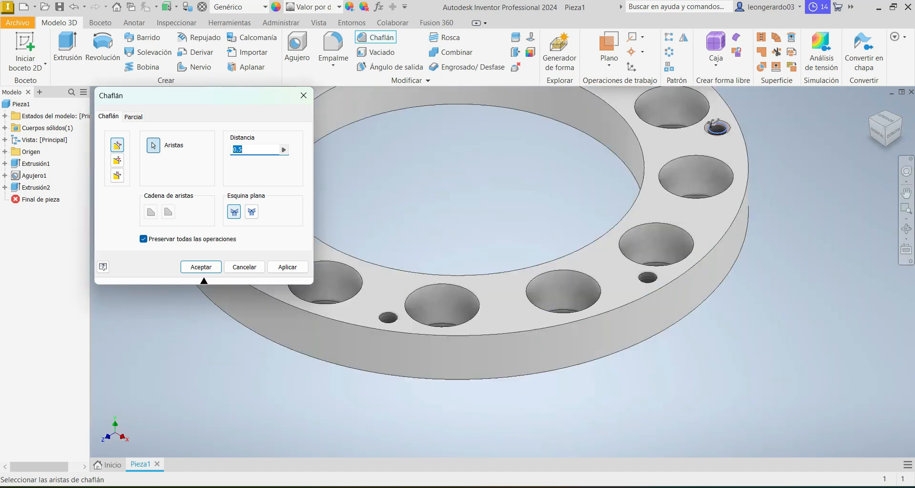
scroll(655, 291, up, 3)
click(635, 251)
scroll(654, 252, down, 5)
scroll(476, 285, up, 6)
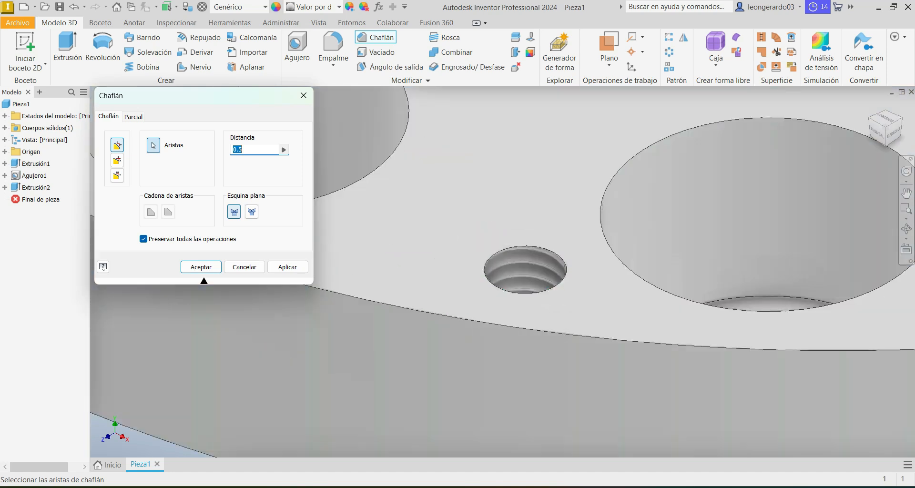
click(533, 247)
scroll(534, 248, down, 6)
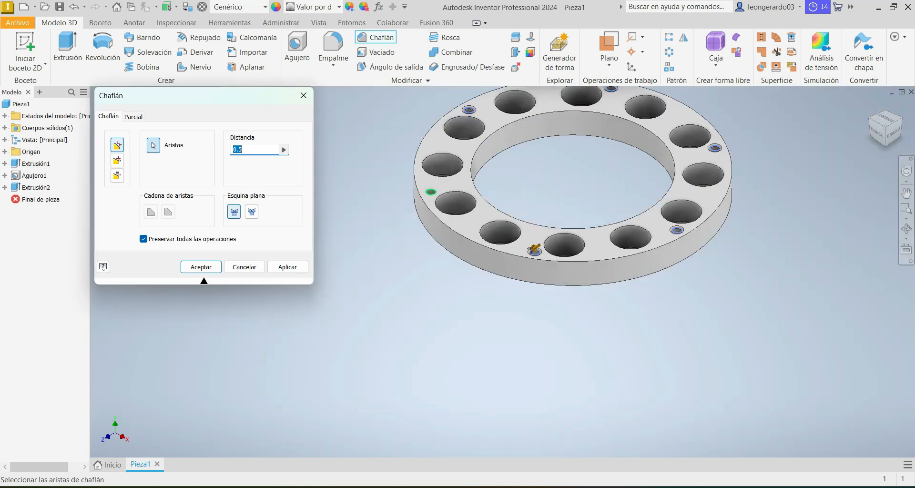
scroll(431, 187, up, 5)
click(425, 201)
scroll(387, 214, down, 6)
scroll(641, 245, up, 5)
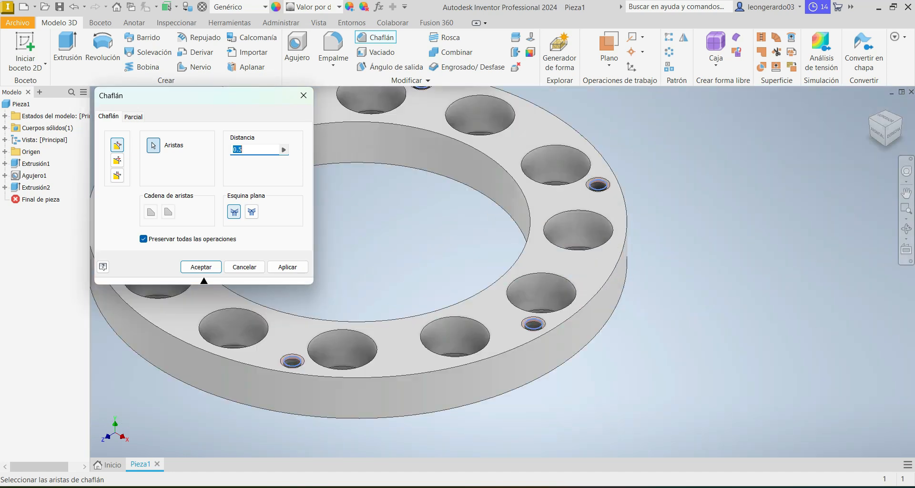
scroll(595, 239, down, 6)
scroll(481, 200, up, 5)
scroll(419, 296, down, 3)
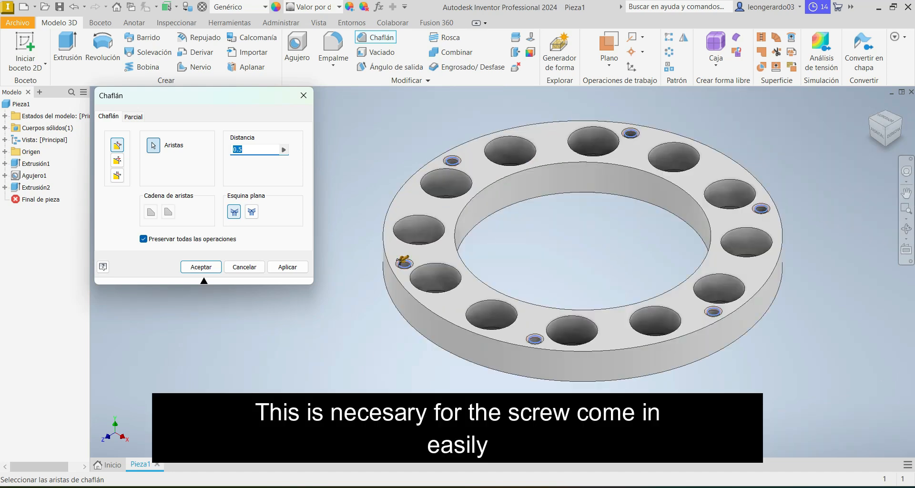
scroll(404, 261, up, 4)
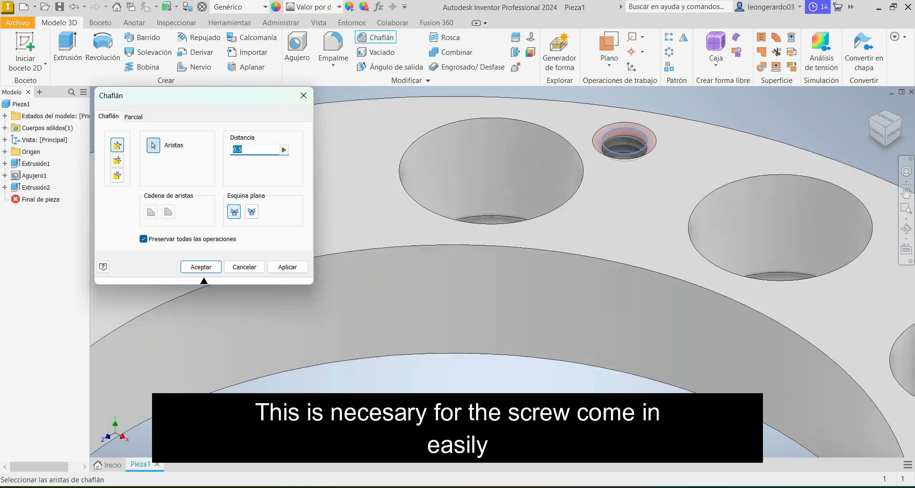
scroll(404, 261, down, 5)
scroll(428, 264, up, 5)
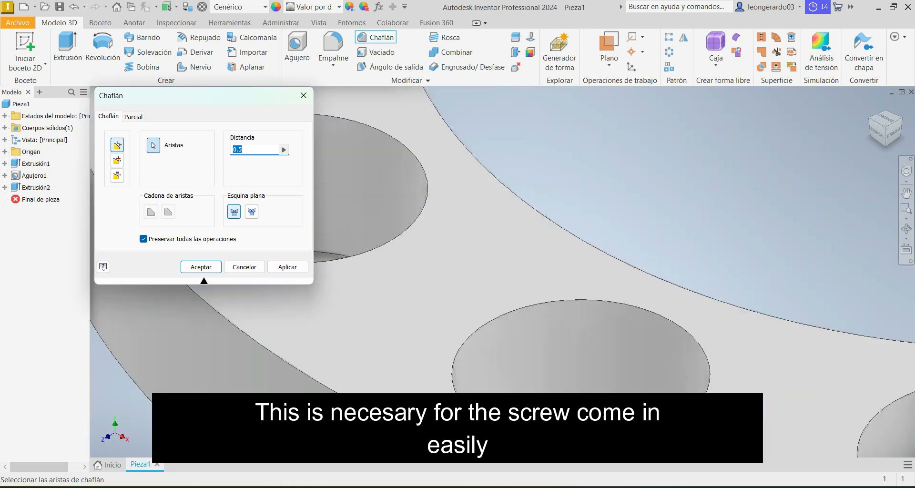
scroll(440, 263, down, 3)
key(Return)
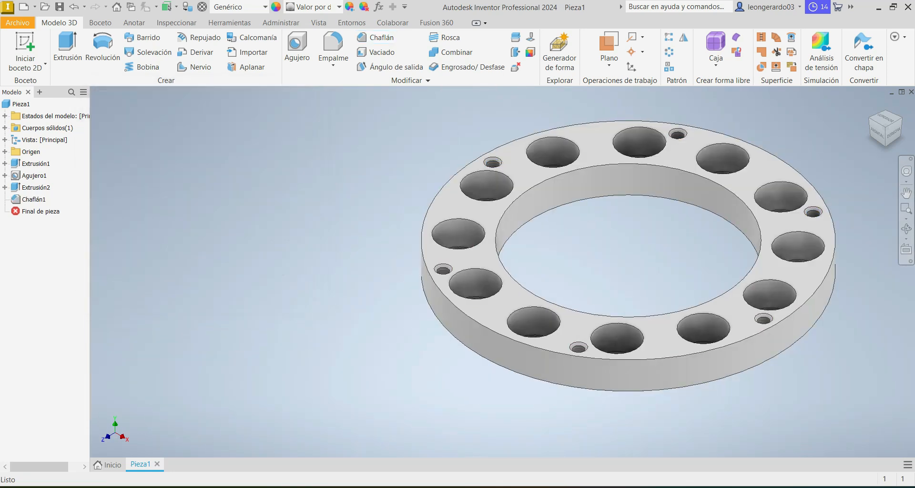
scroll(442, 267, up, 5)
scroll(443, 267, down, 2)
scroll(410, 238, down, 5)
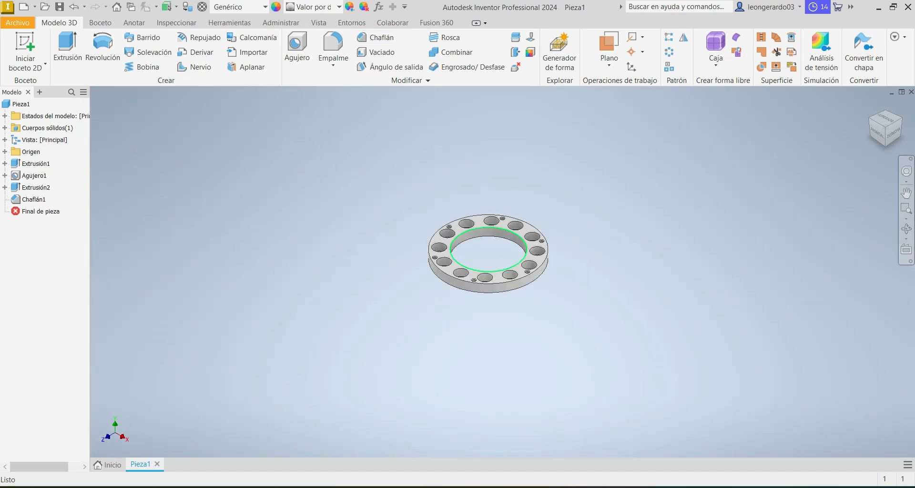
scroll(410, 239, up, 4)
scroll(410, 238, down, 4)
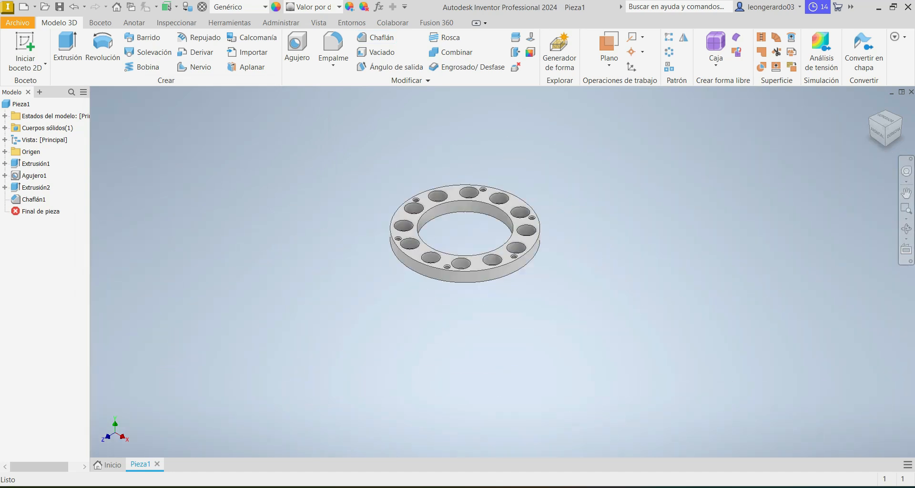